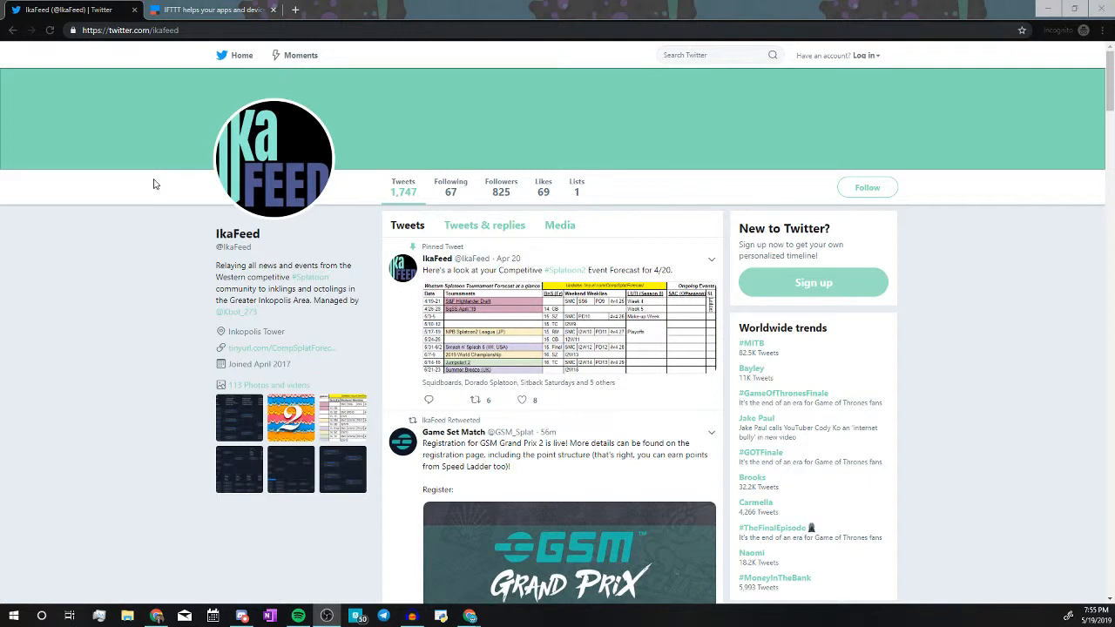
Browse IkaFeed's recent tweets on Twitter, then bring Discord's #ikafeed channel forward.
scroll(421, 482, down, 10)
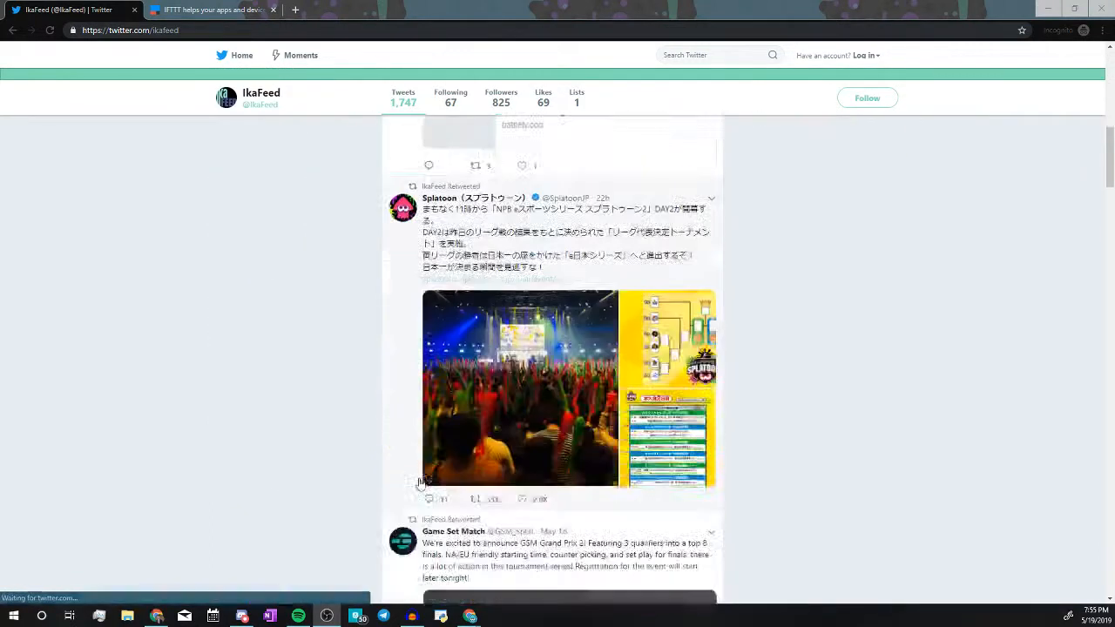
scroll(422, 481, down, 8)
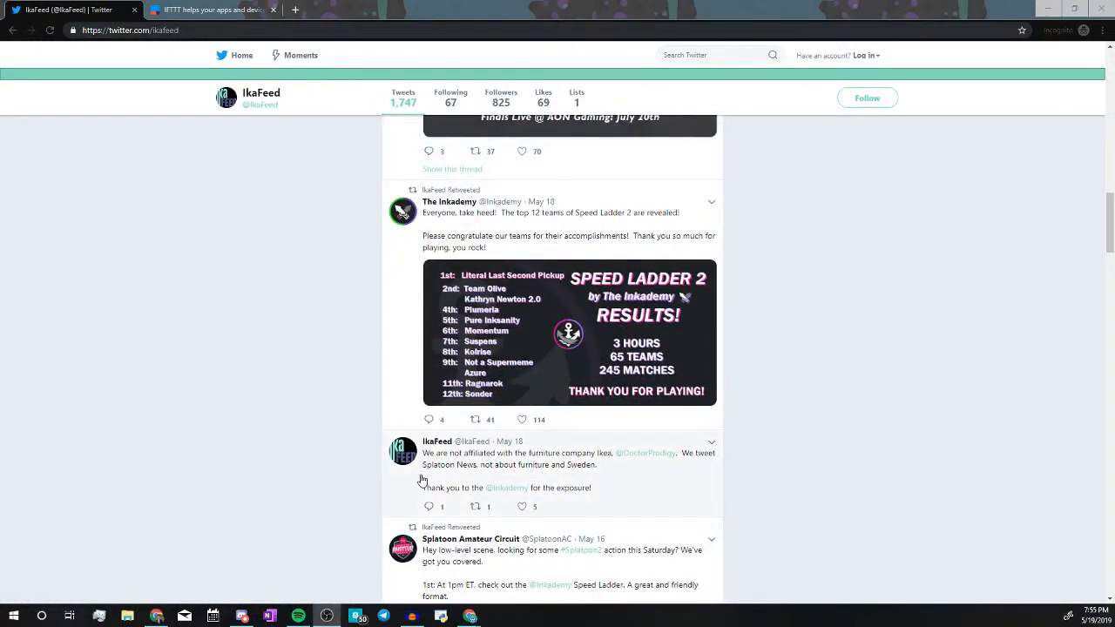
scroll(422, 481, up, 10)
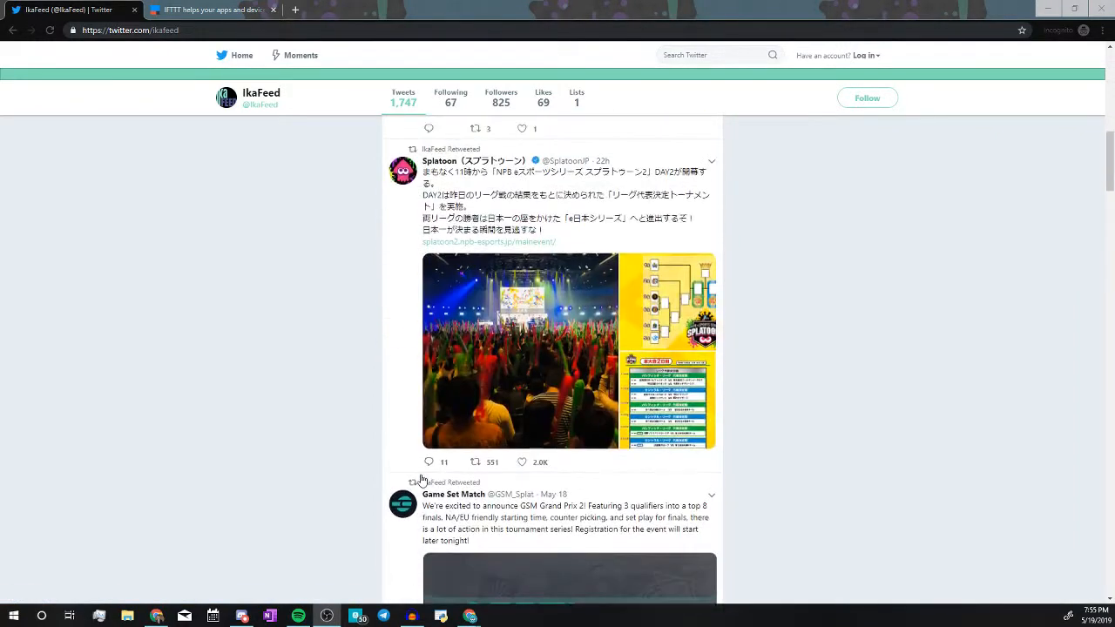
scroll(422, 480, up, 10)
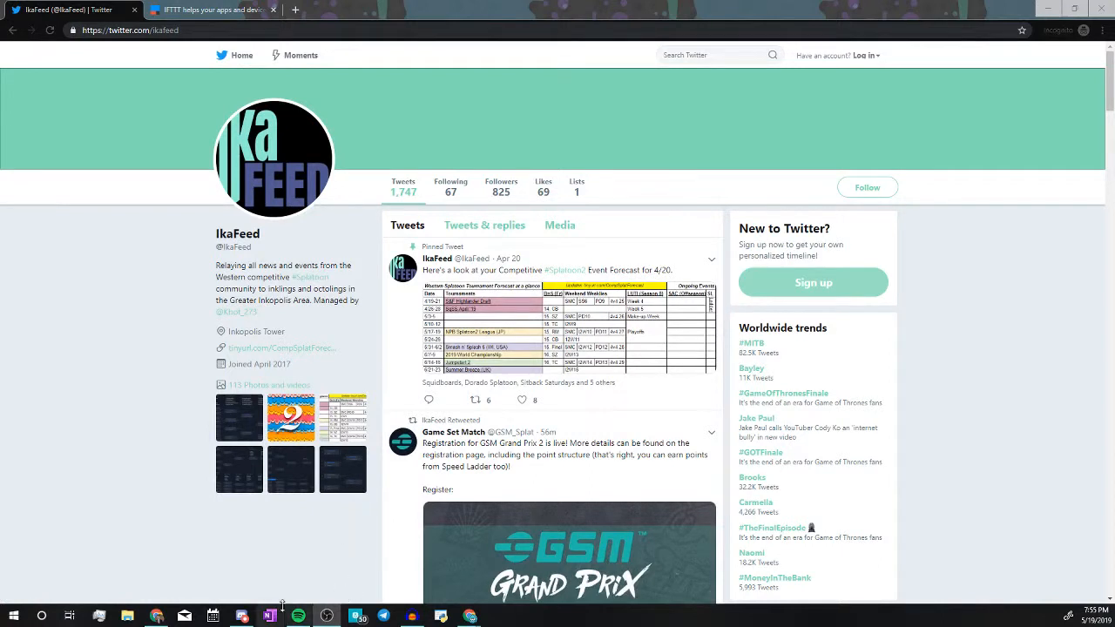
click(241, 615)
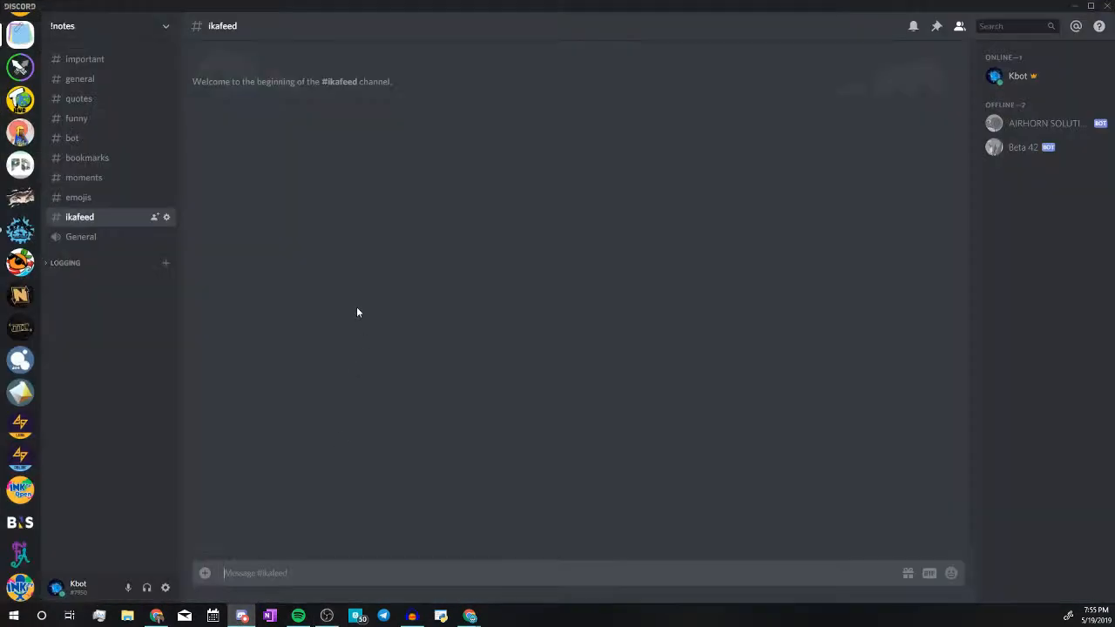
Create a #ikafeed channel webhook renamed from Spidey Bot to IkaFeed and begin uploading its icon.
click(167, 217)
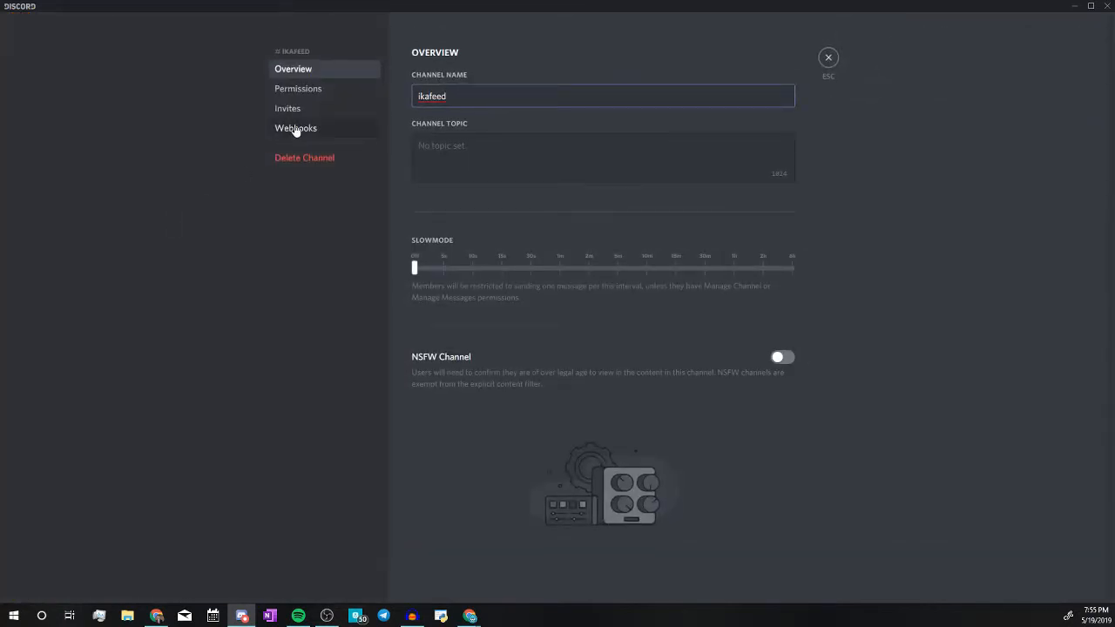
click(295, 129)
click(741, 85)
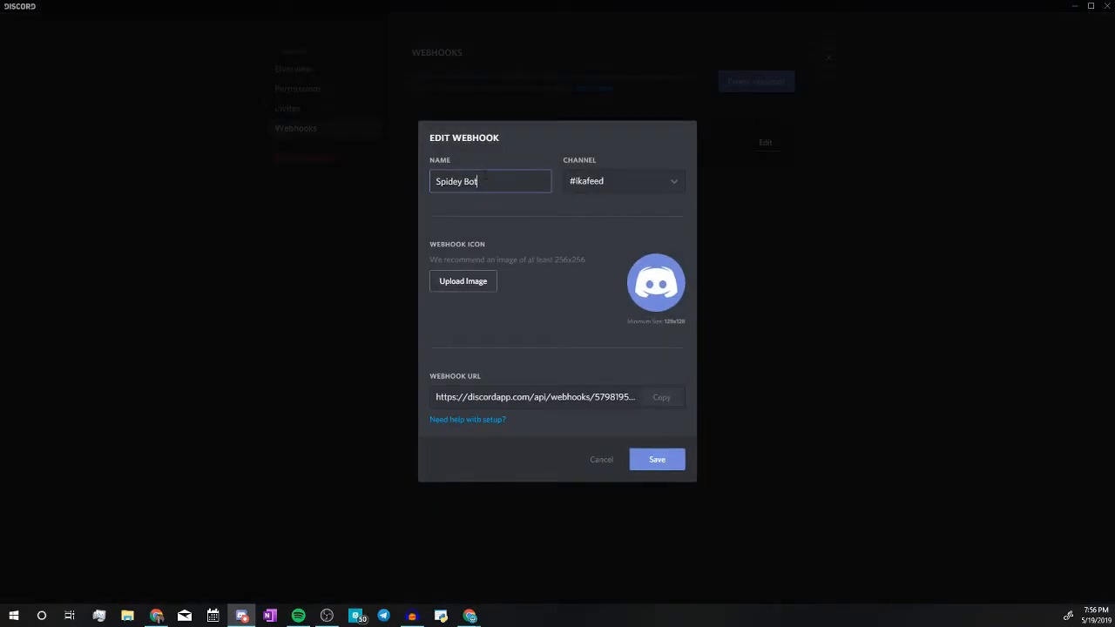
drag(478, 181, 413, 179)
text(Ika)
click(451, 285)
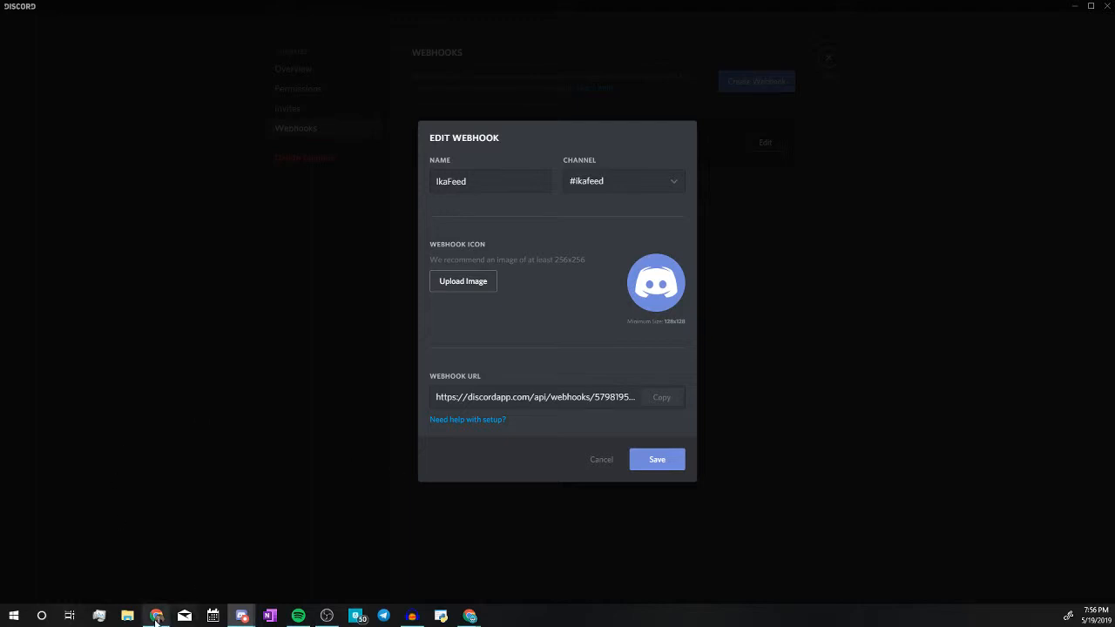
mouse_move(157, 619)
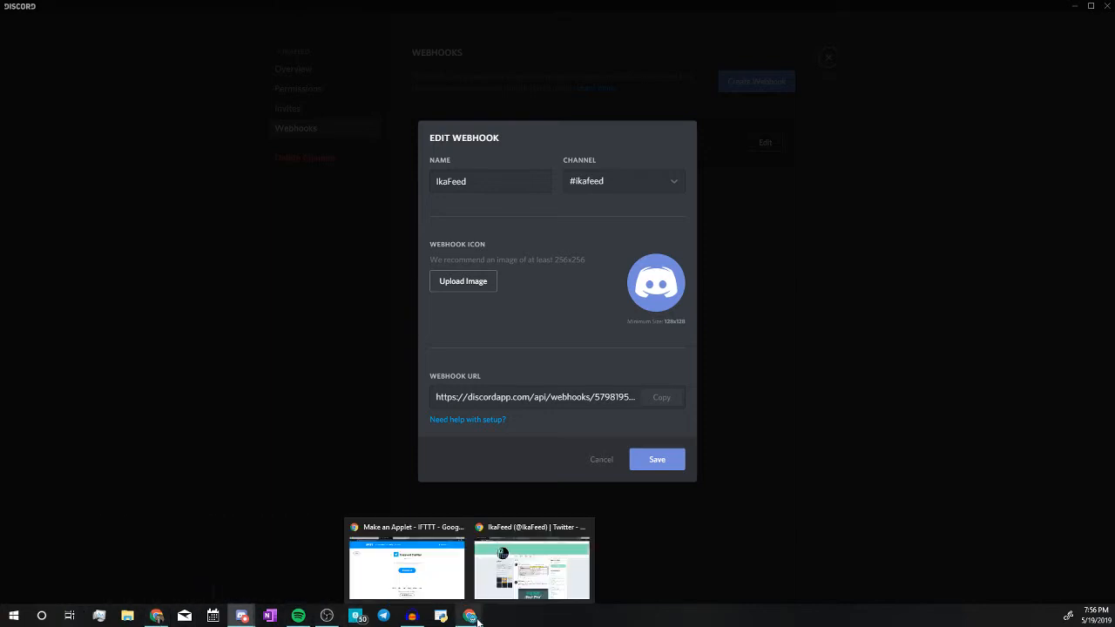
Save the IkaFeed Twitter profile picture to Downloads as ikafeedlogo.jpg.
click(498, 546)
right_click(271, 171)
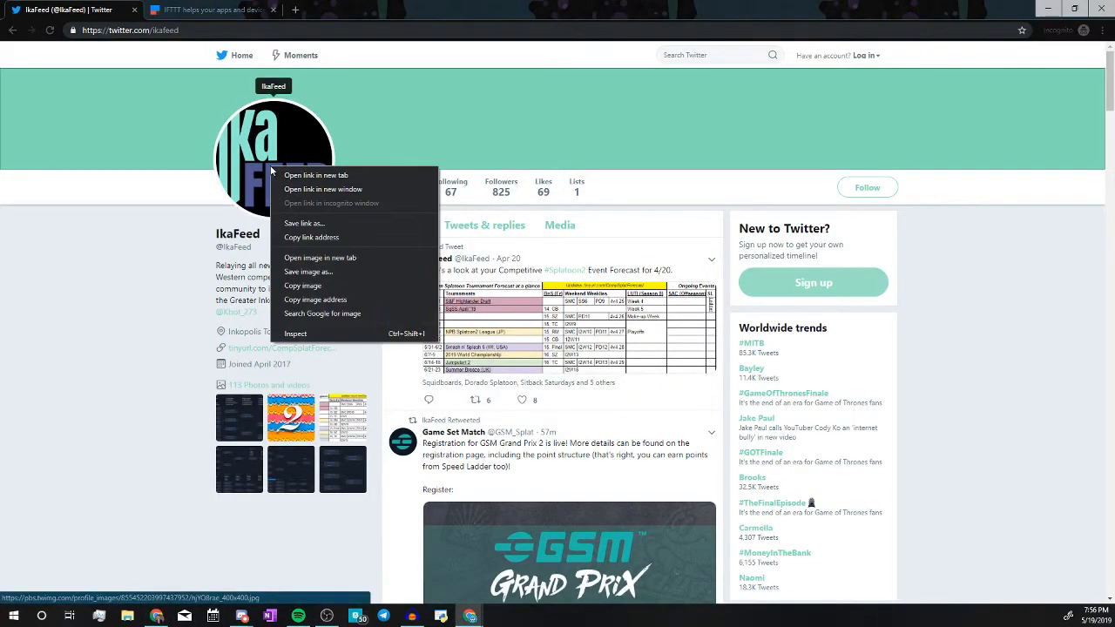
click(321, 271)
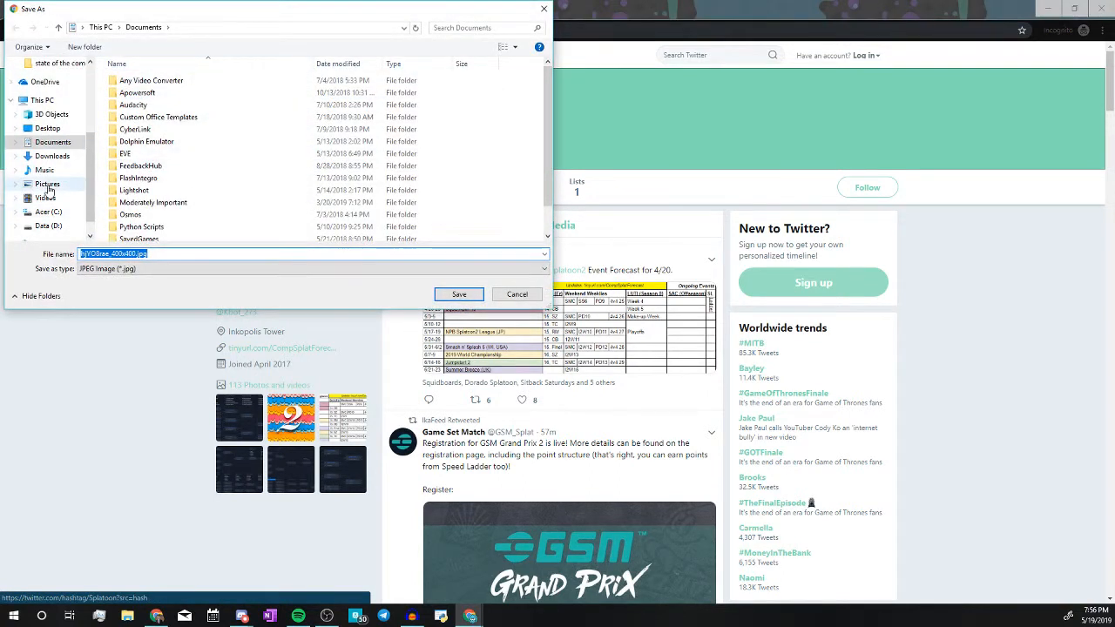
click(62, 161)
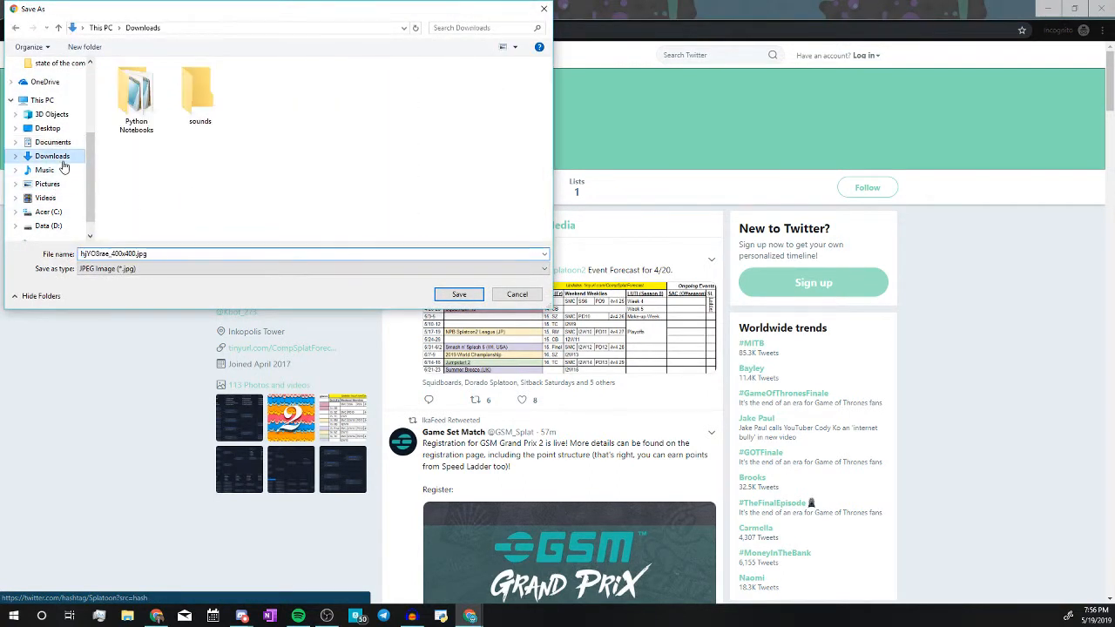
click(136, 253)
drag(136, 254, 67, 255)
text(ikafeedlogo)
key(Return)
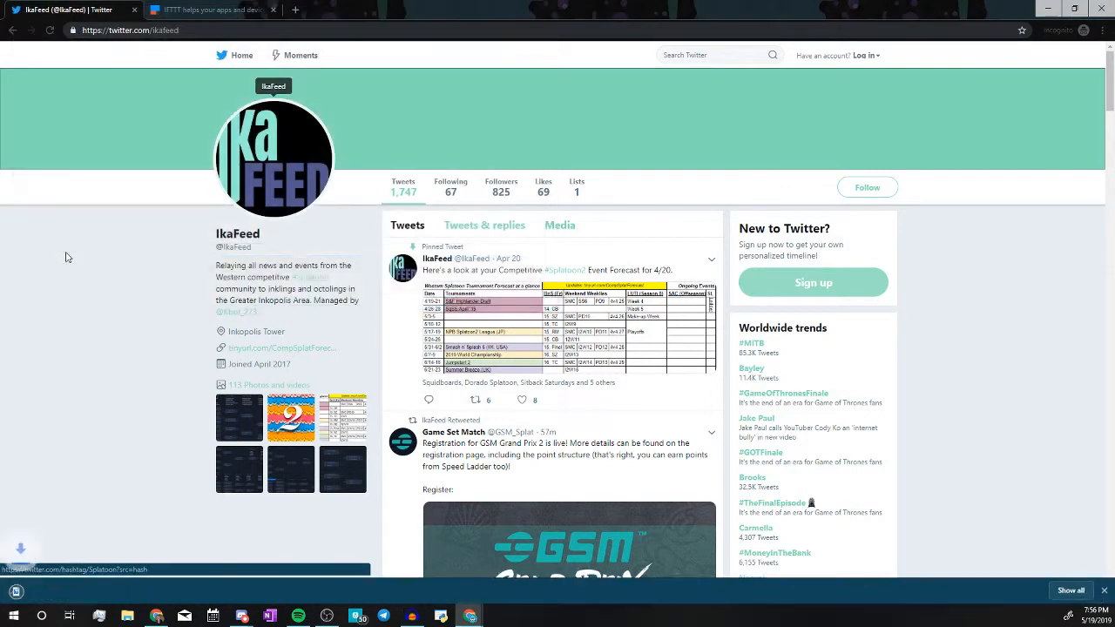
Choose ikafeedlogo.jpg as the webhook's icon image in Discord.
mouse_move(242, 615)
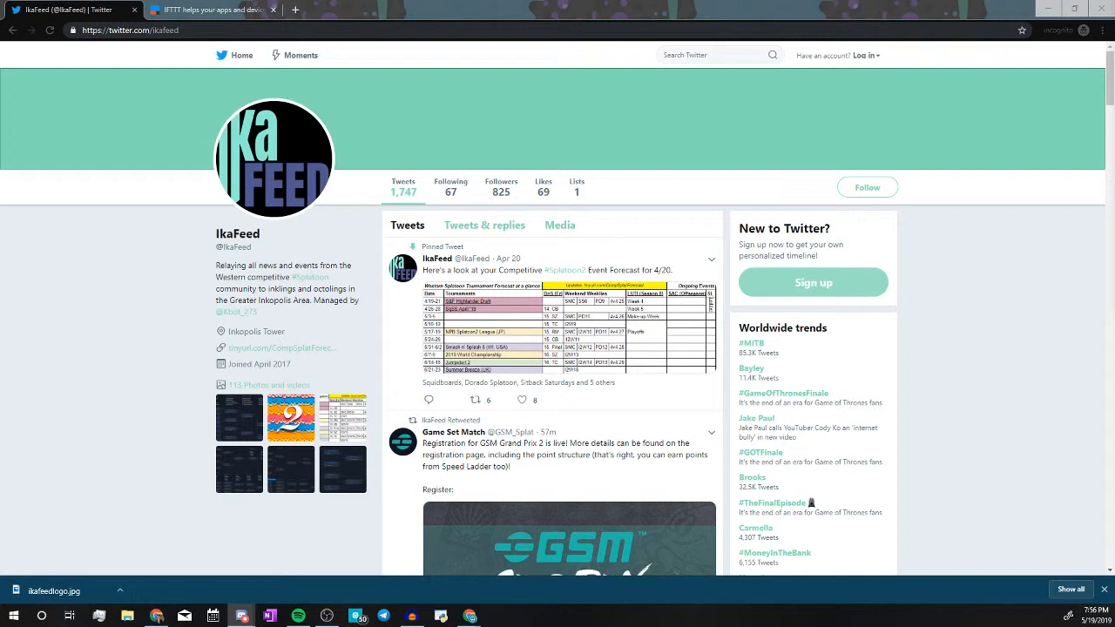
drag(1114, 91, 786, 58)
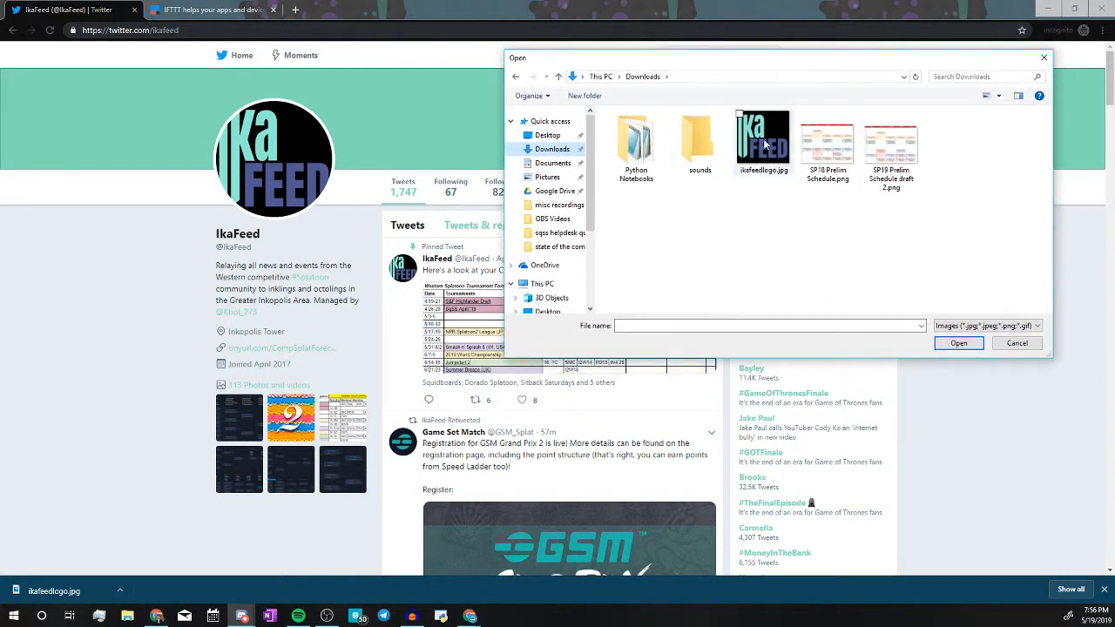
double_click(764, 143)
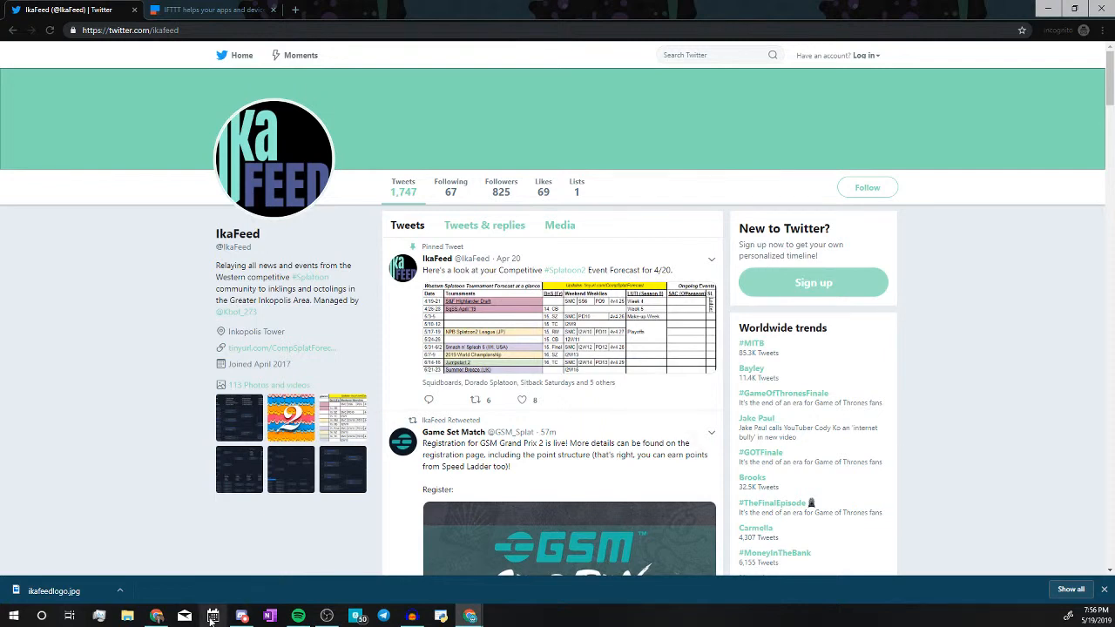
click(241, 615)
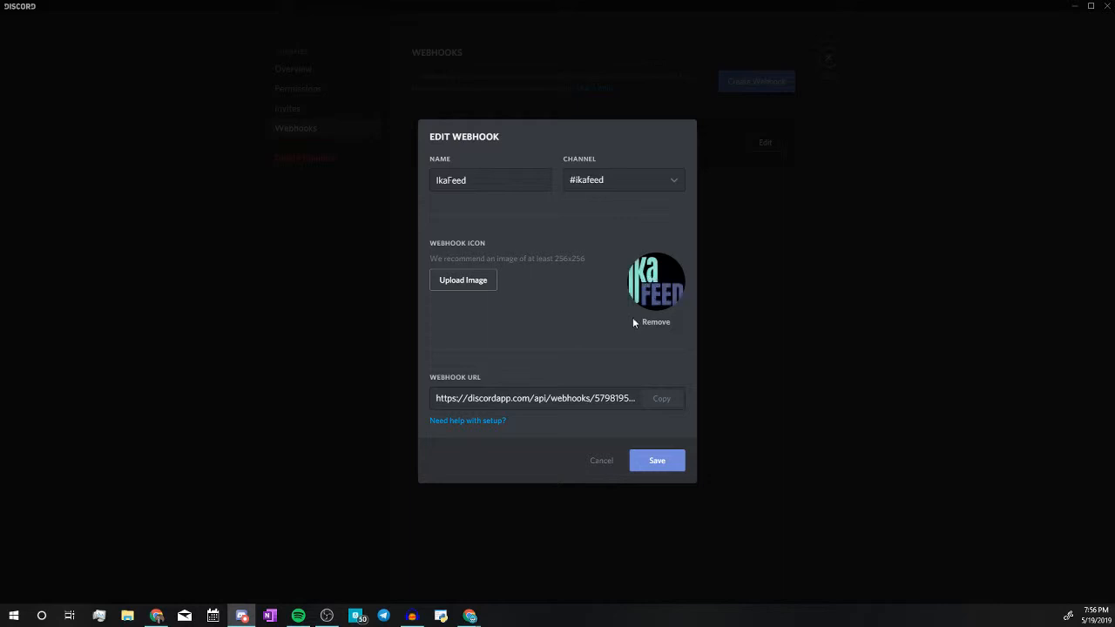
Copy the IkaFeed webhook URL, save the webhook, and switch to the IFTTT tab.
click(669, 398)
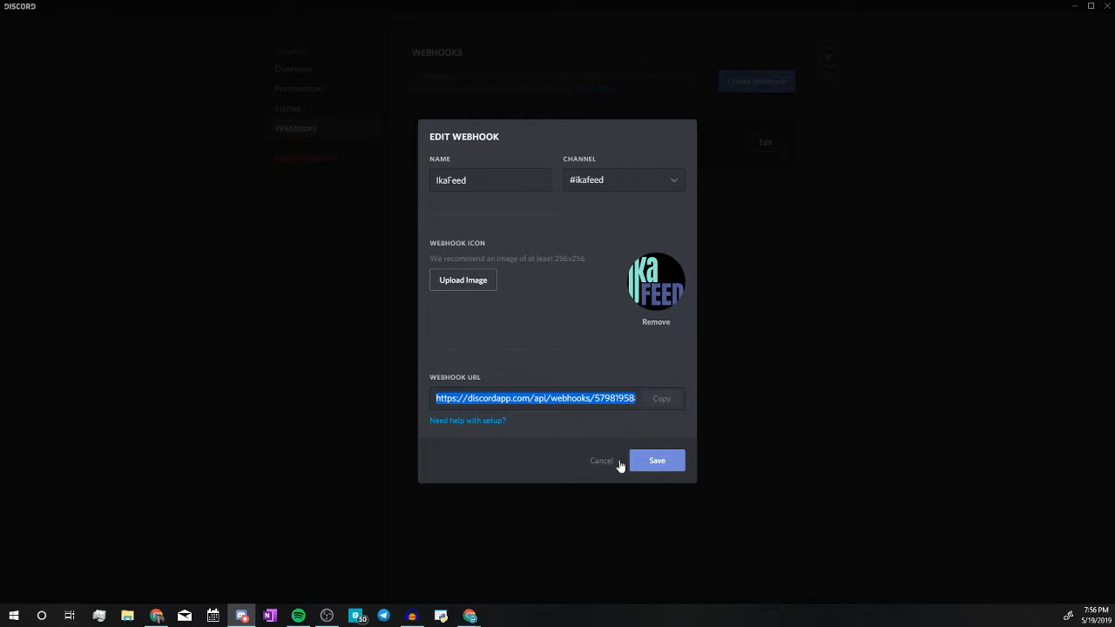
click(660, 470)
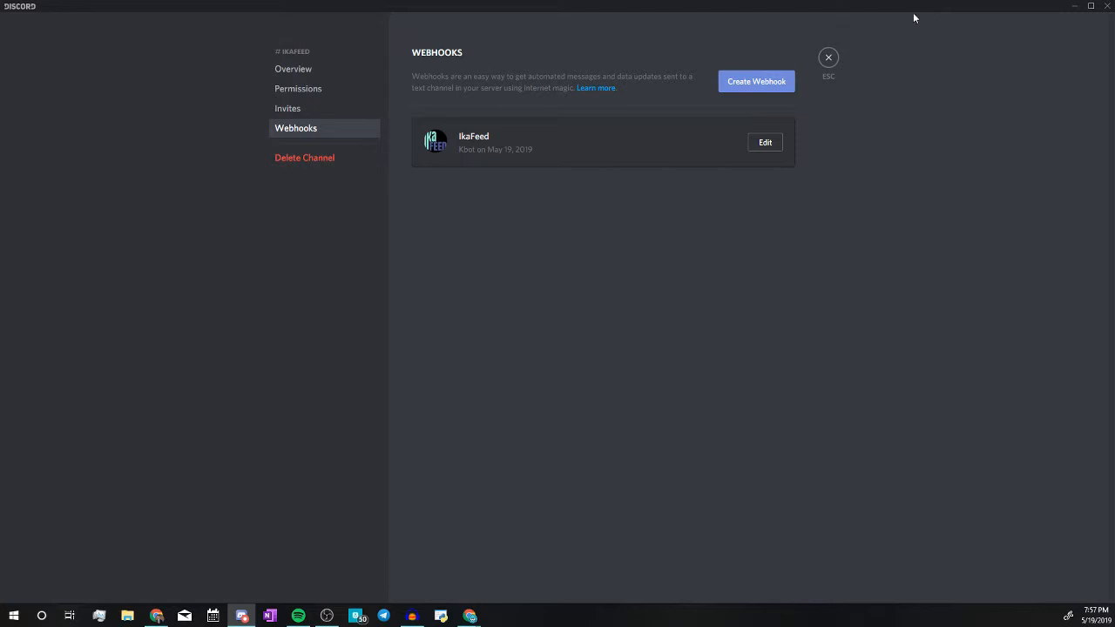
click(827, 57)
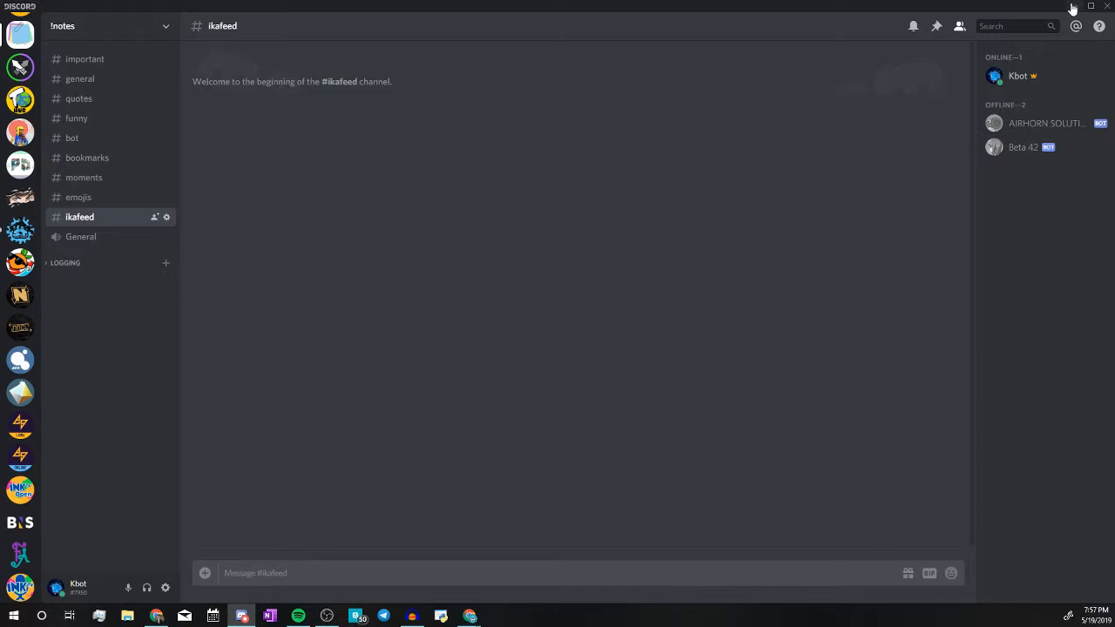
click(1073, 8)
click(237, 8)
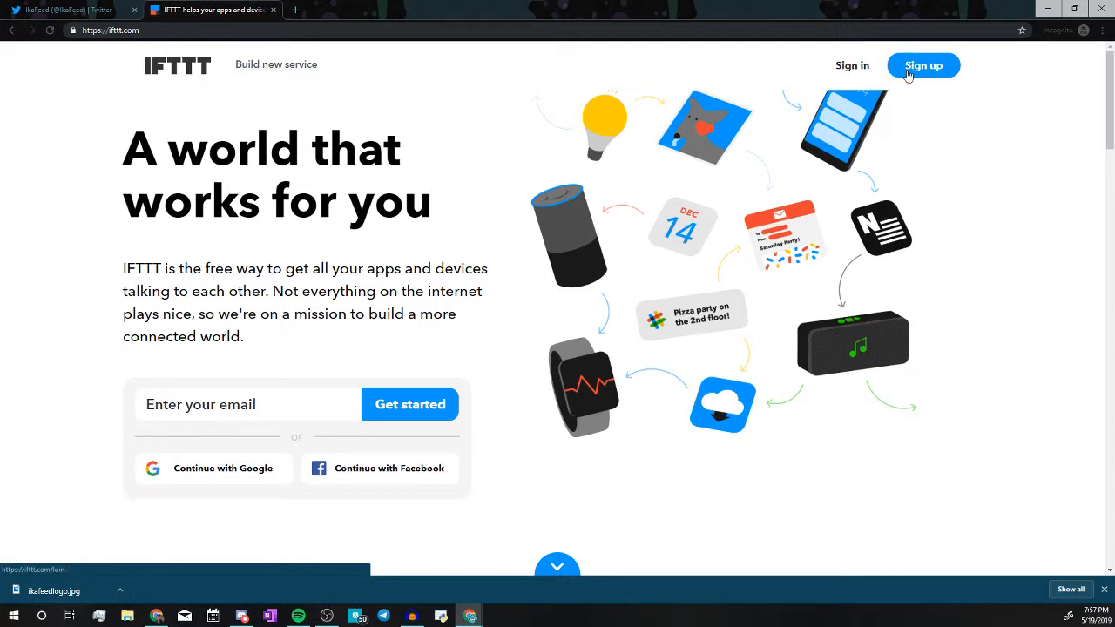
Sign in to IFTTT via Continue with Google using the account e-mail and password.
click(849, 66)
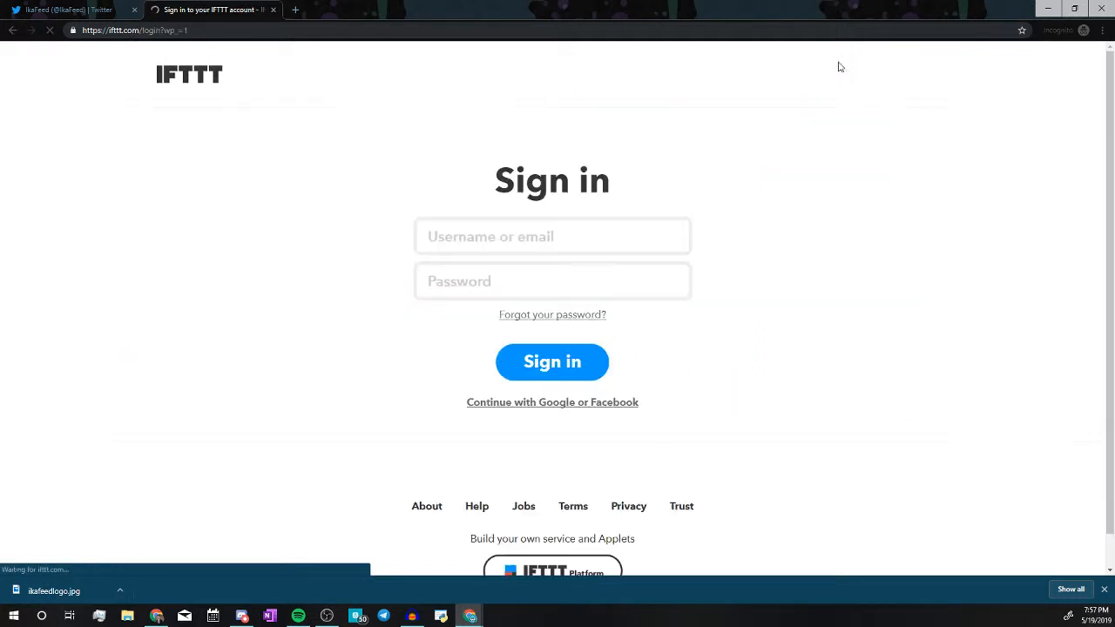
click(552, 403)
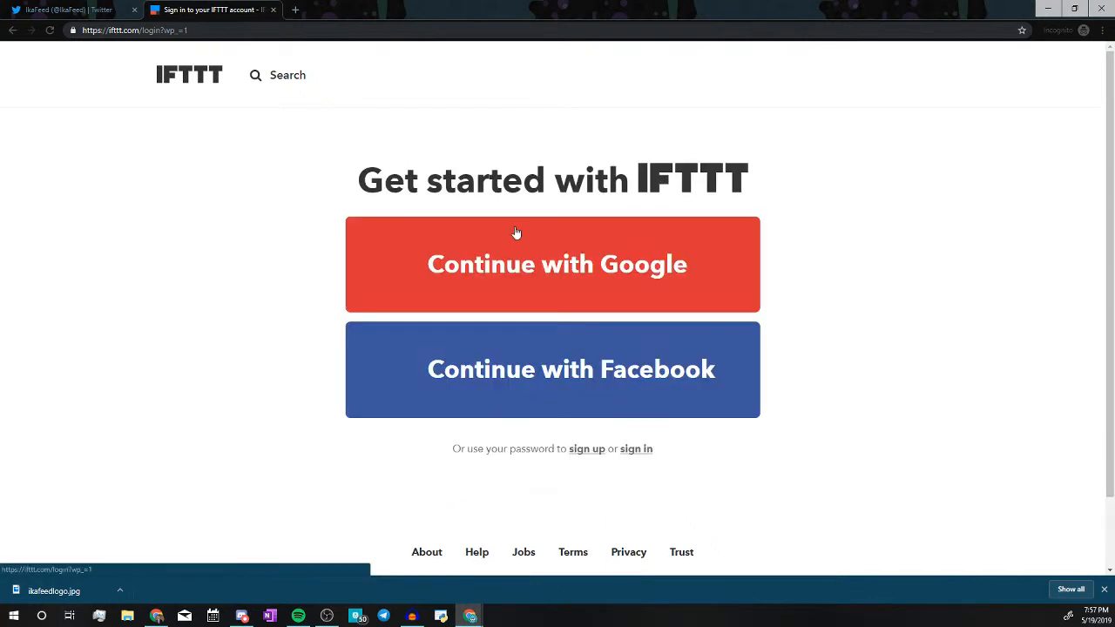
click(523, 232)
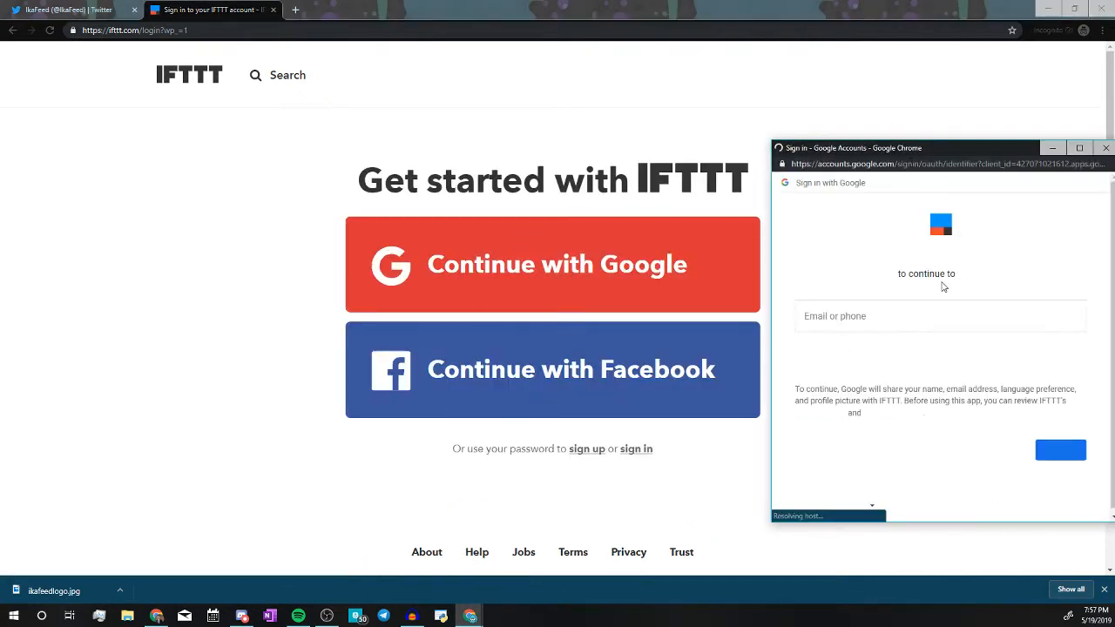
key(Return)
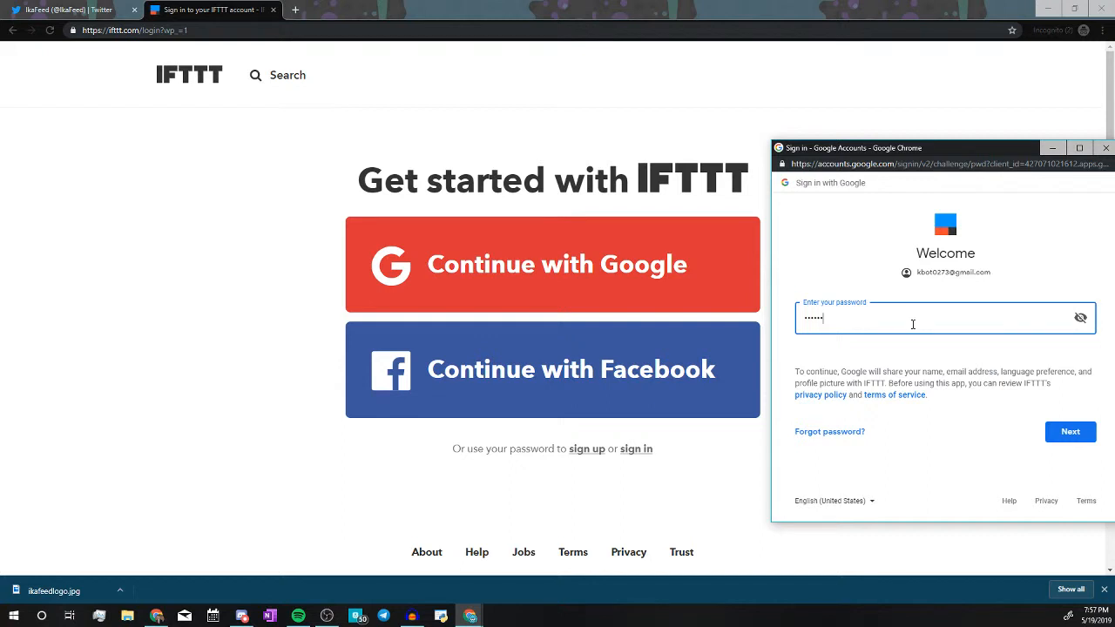
key(Return)
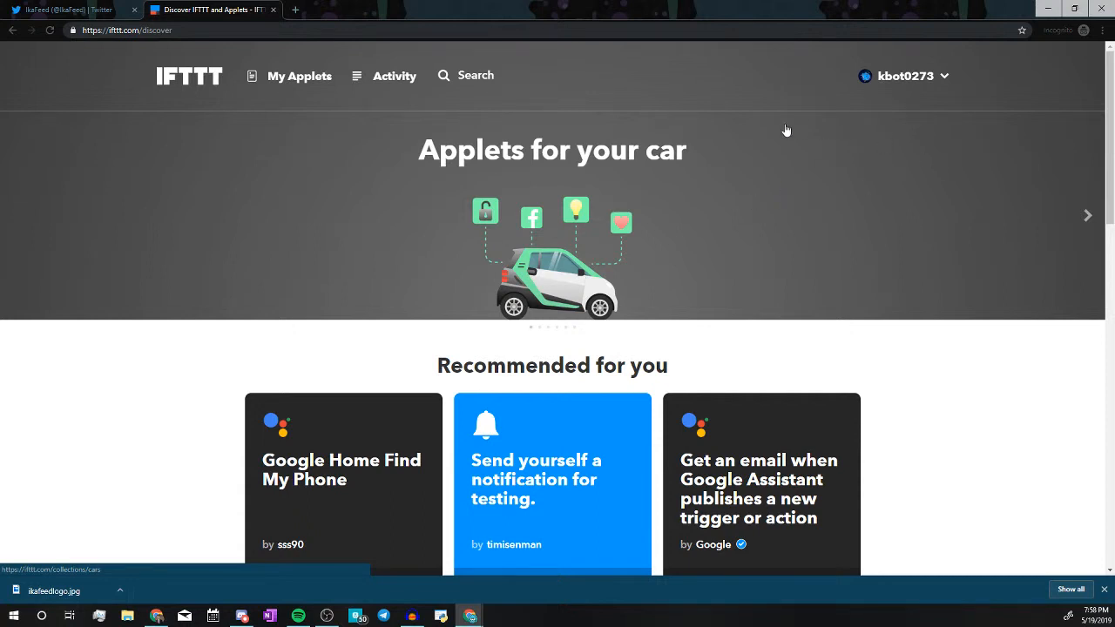
Start a new applet triggered by Twitter's 'New tweet by a specific user' for IkaFeed.
click(321, 80)
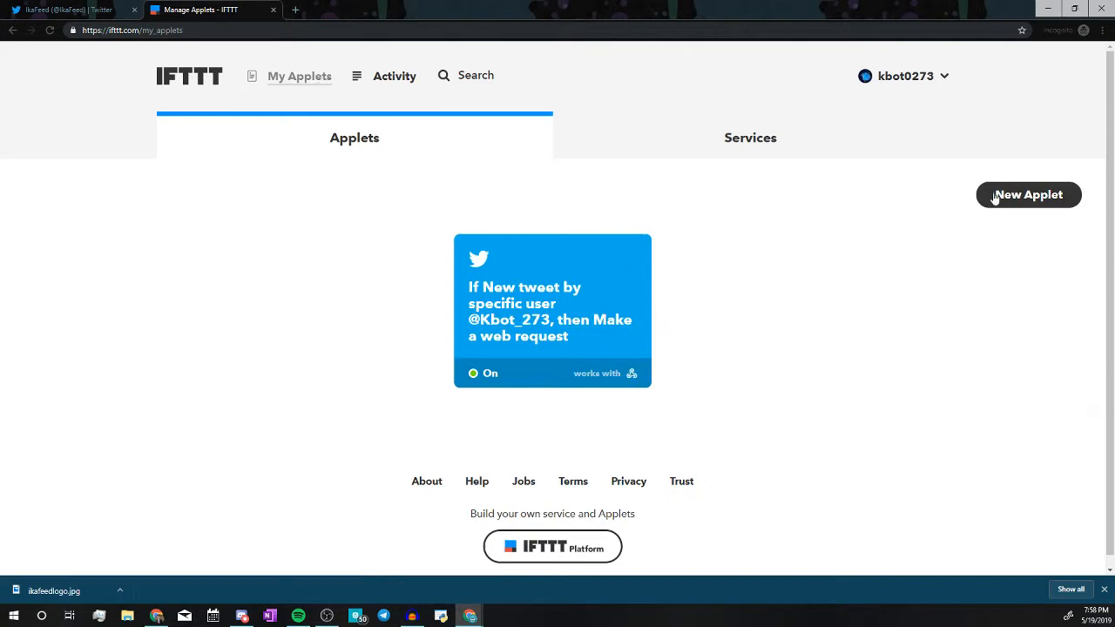
click(1017, 209)
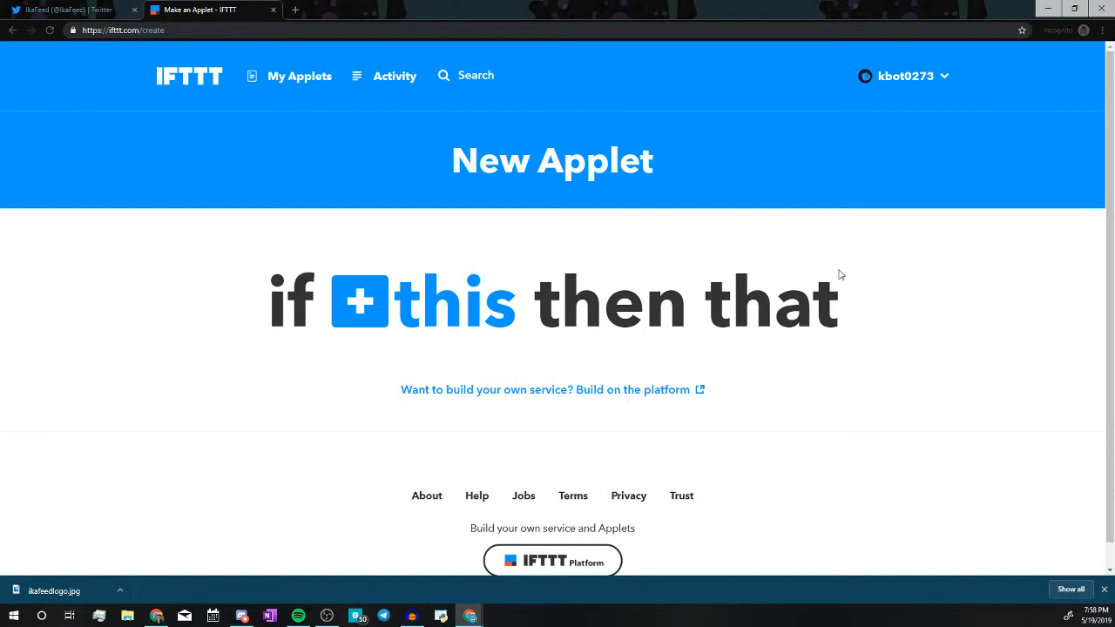
click(435, 309)
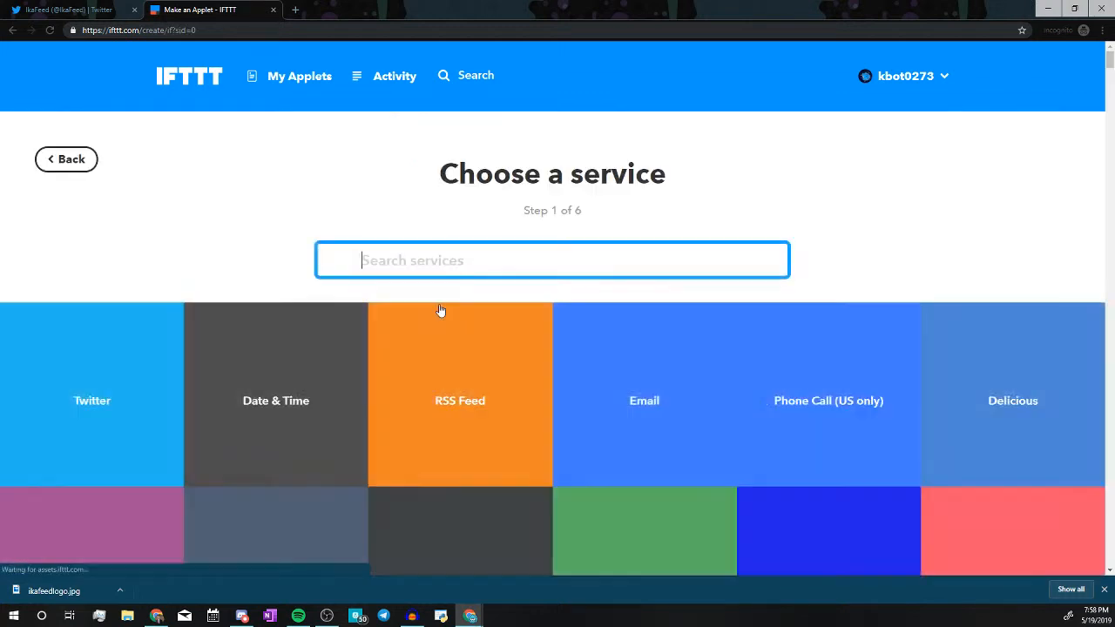
click(120, 400)
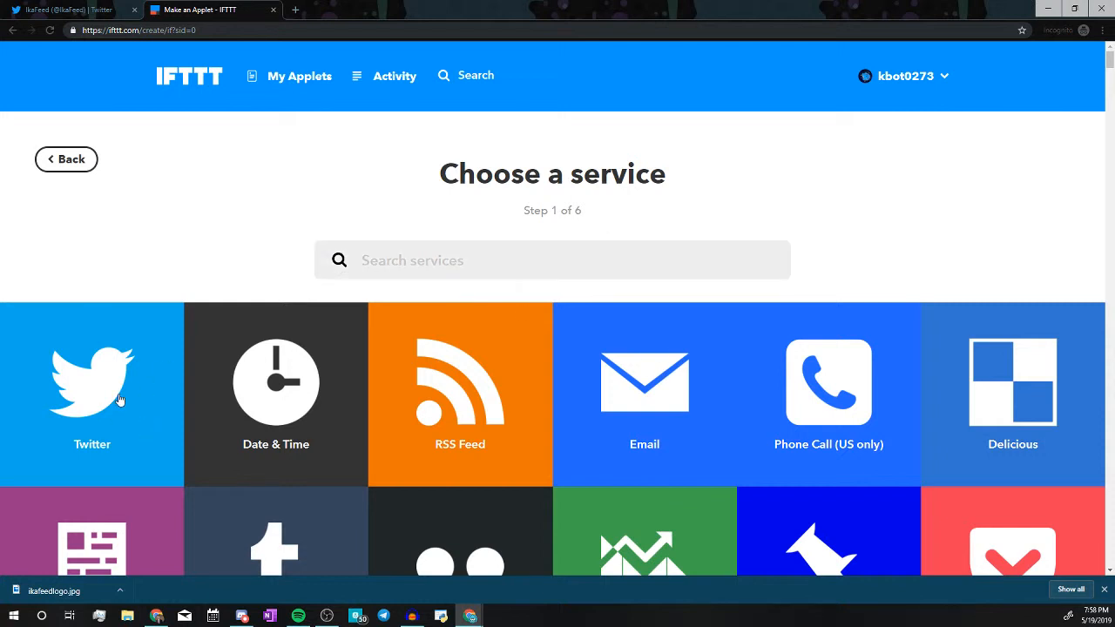
scroll(258, 261, down, 2)
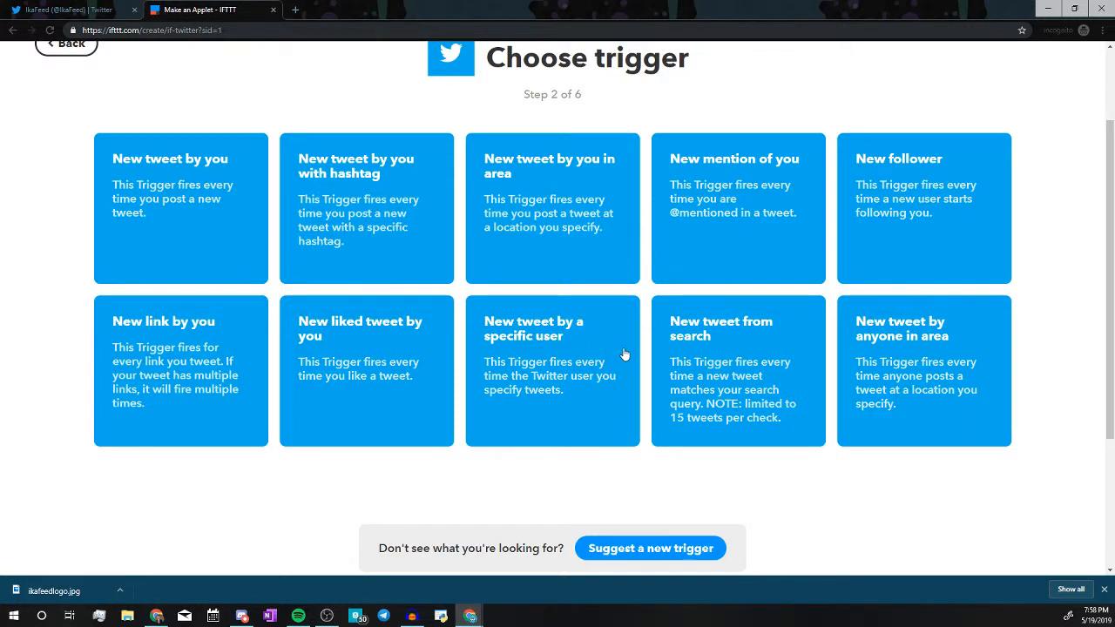
click(549, 399)
text(IkaFeed)
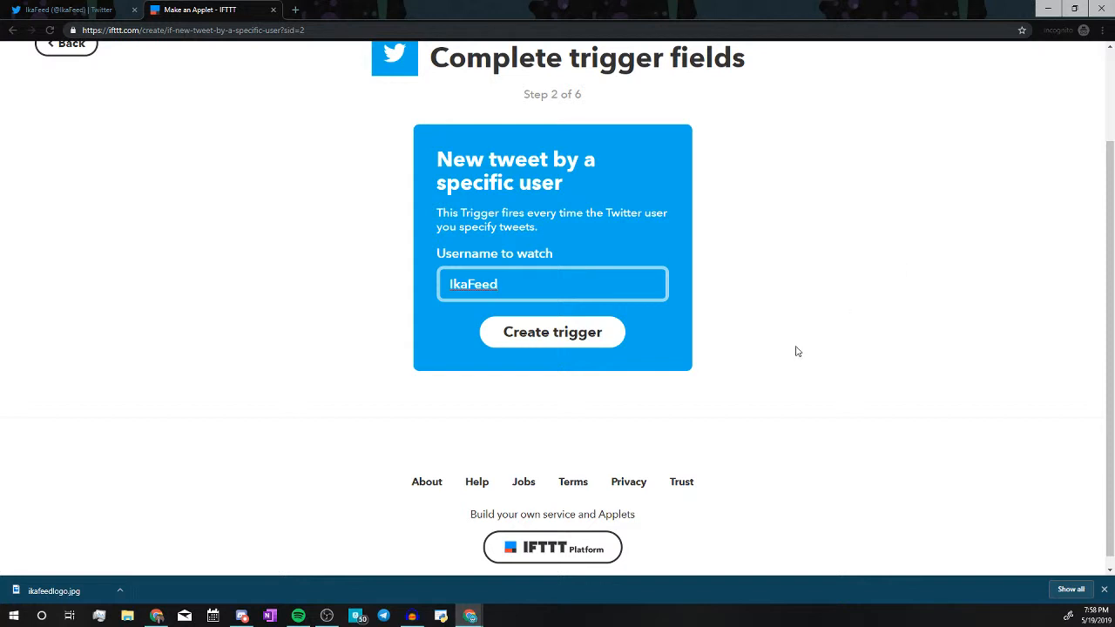
click(572, 343)
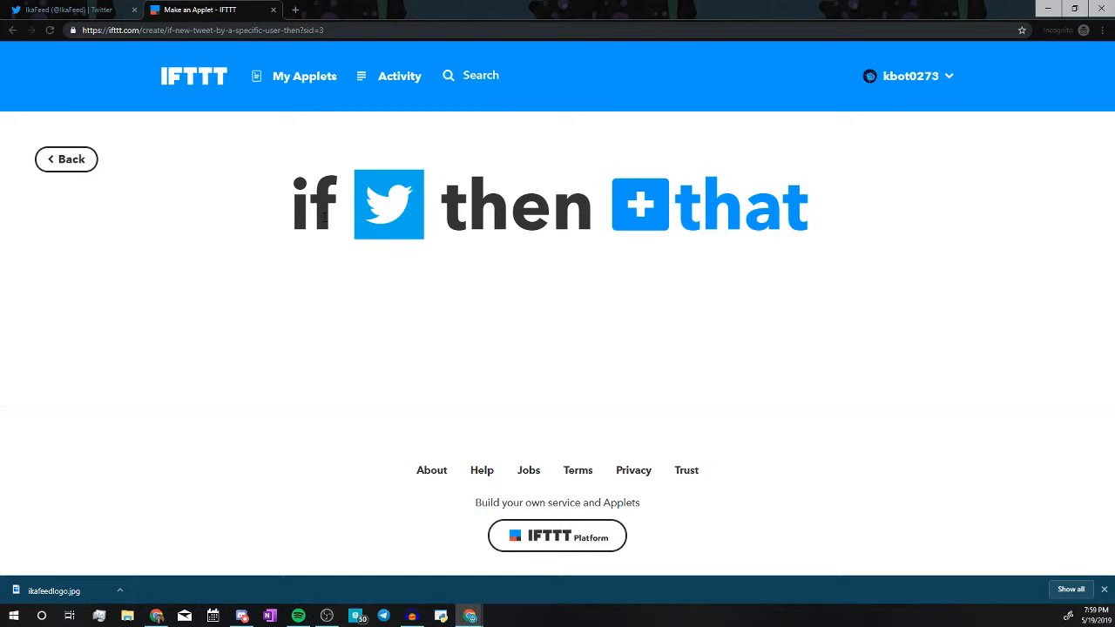
Set the applet's action to Webhooks 'Make a web request', then switch to Discord.
click(663, 227)
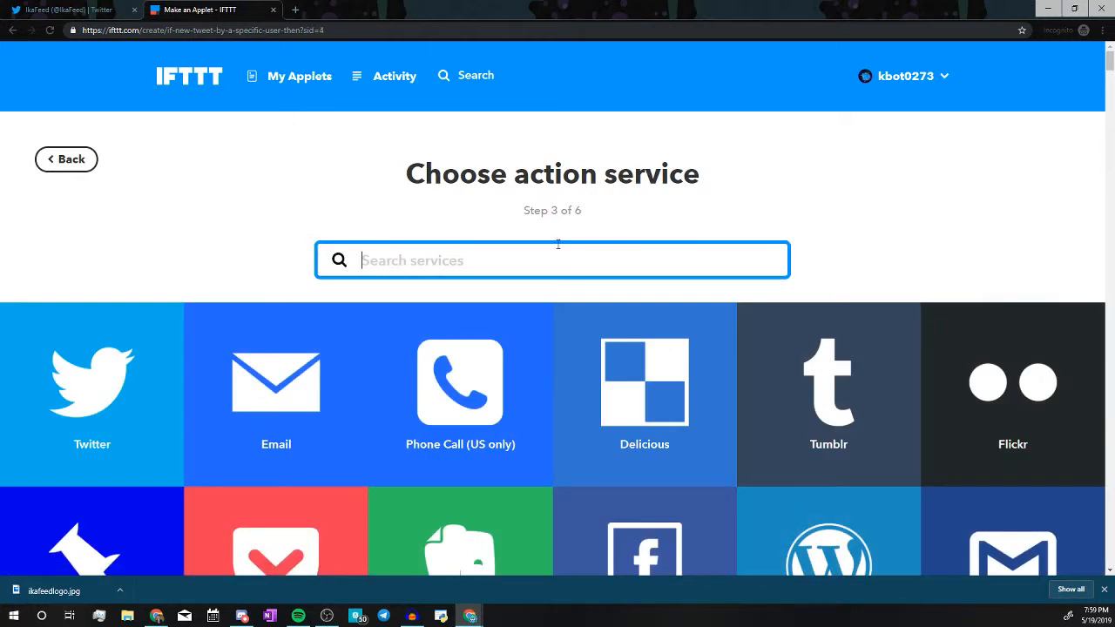
text(webh)
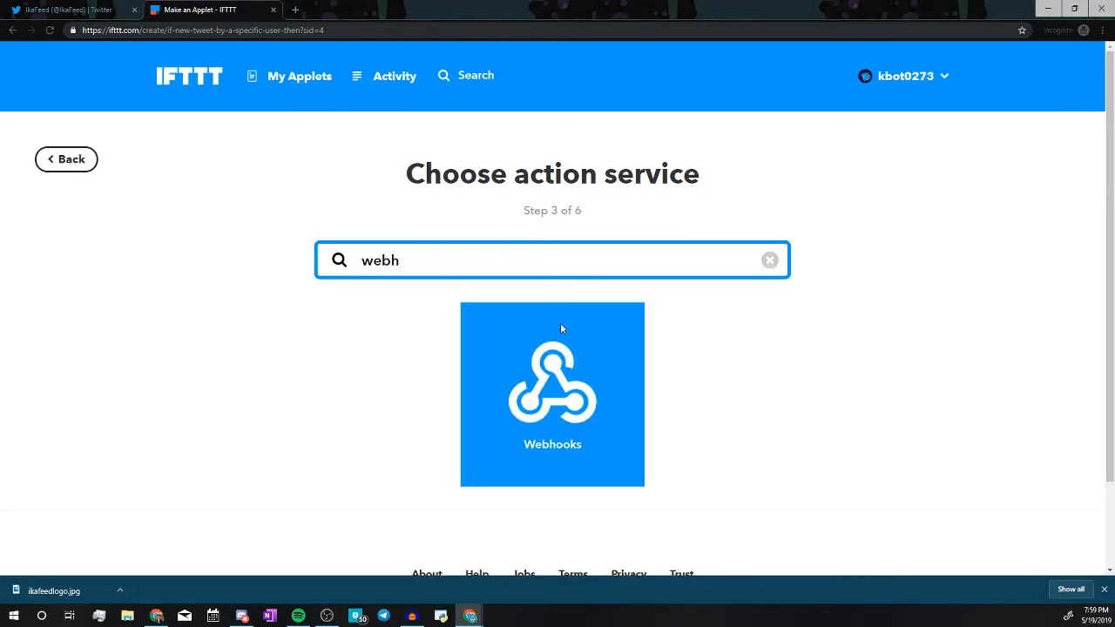
click(545, 405)
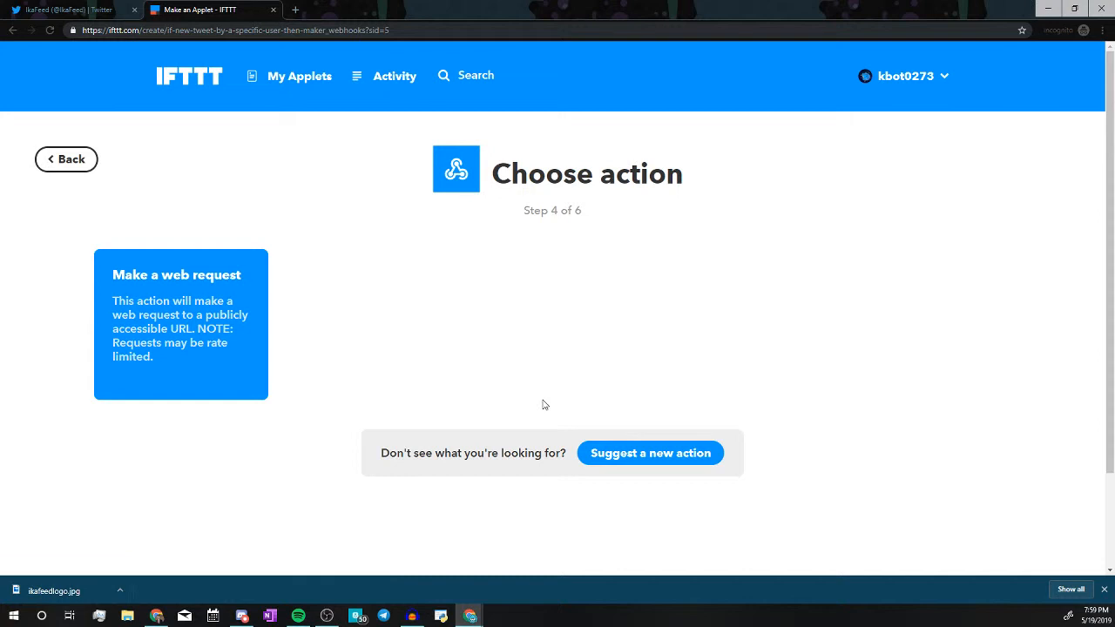
click(175, 325)
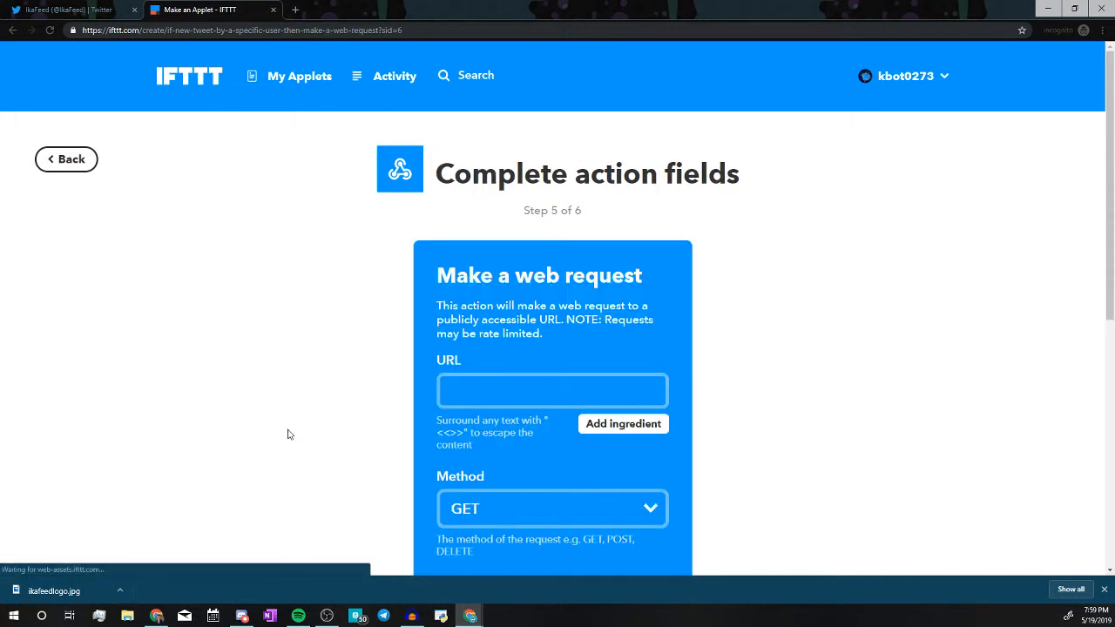
scroll(496, 324, down, 2)
click(492, 213)
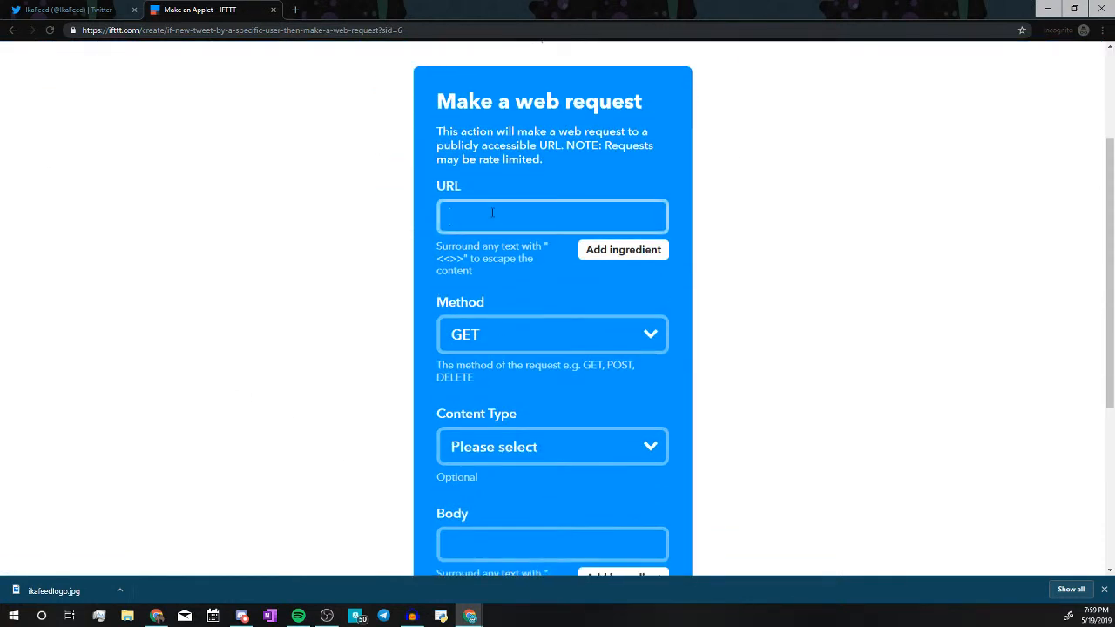
click(241, 616)
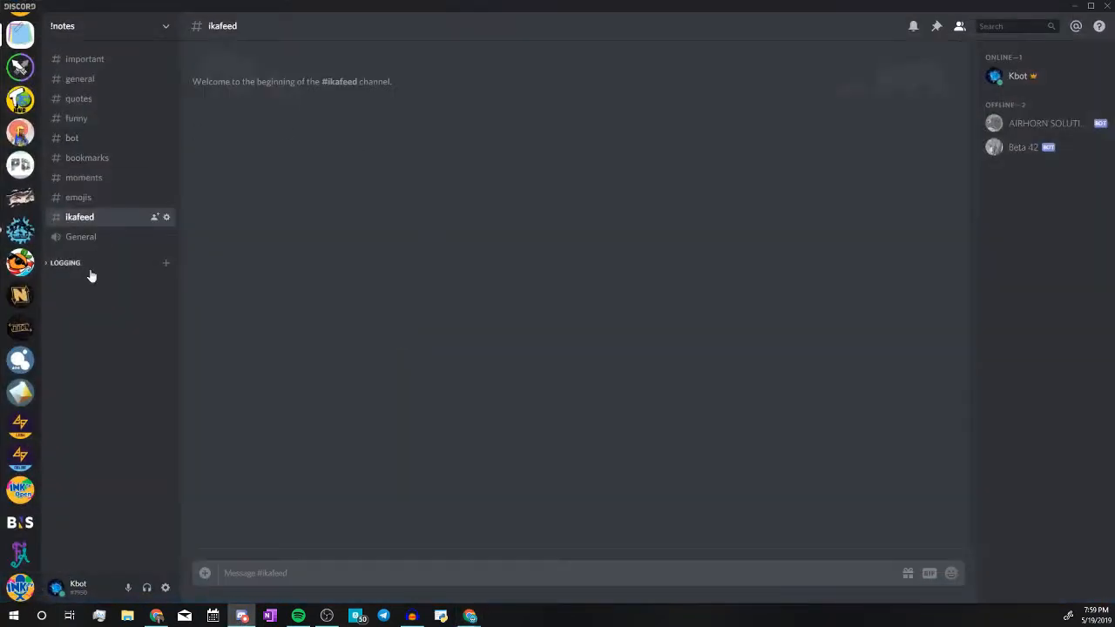
Copy the IkaFeed webhook URL from #ikafeed's webhook settings and return to IFTTT.
click(165, 217)
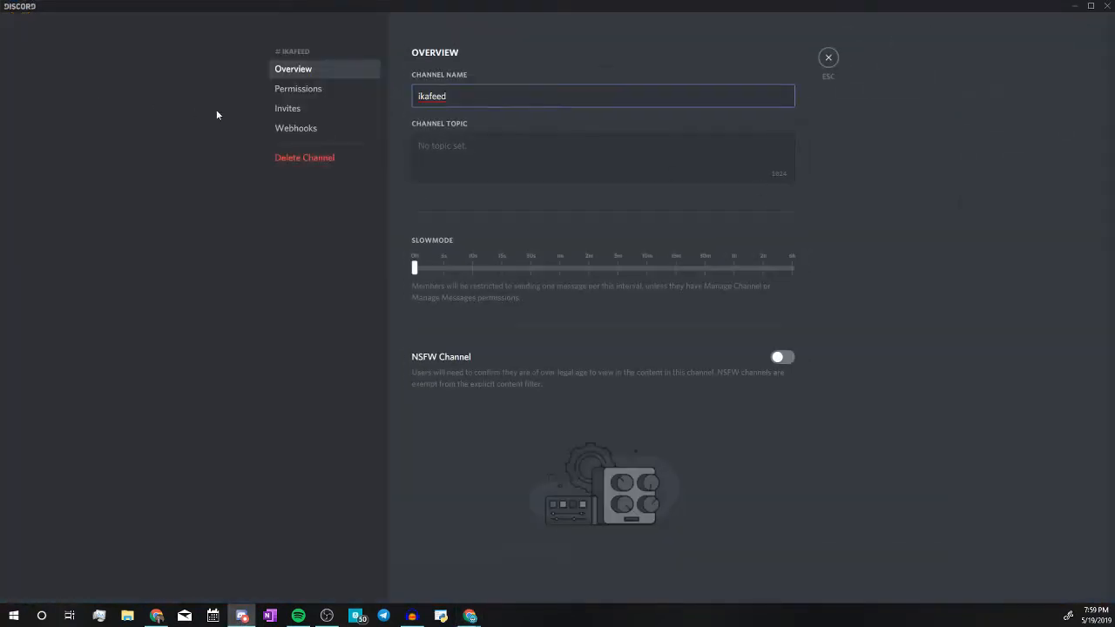
click(287, 128)
click(772, 142)
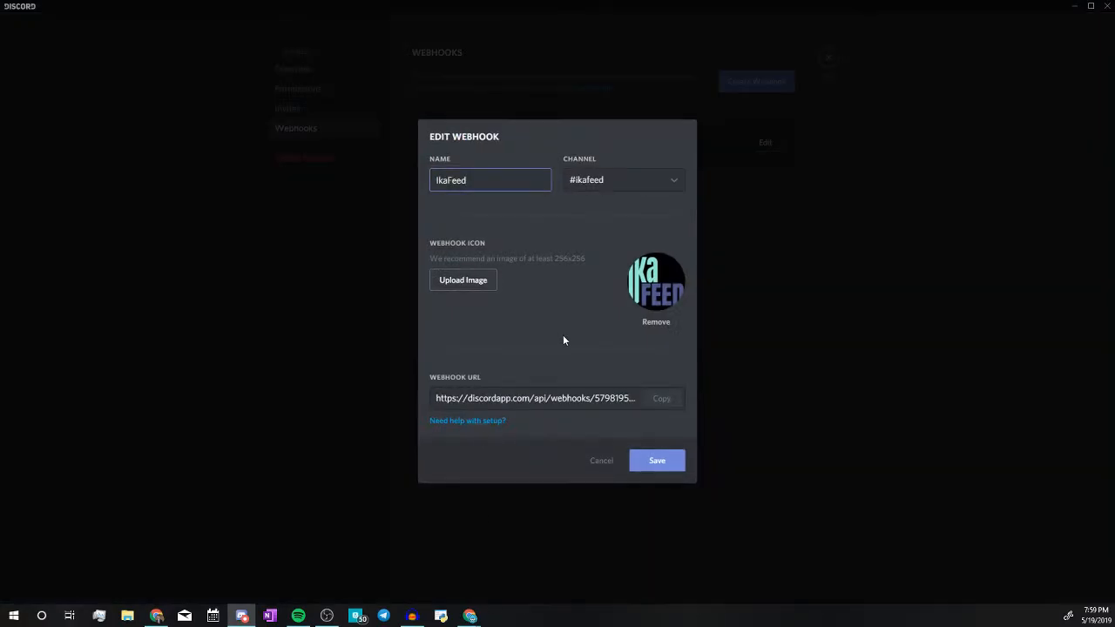
click(609, 399)
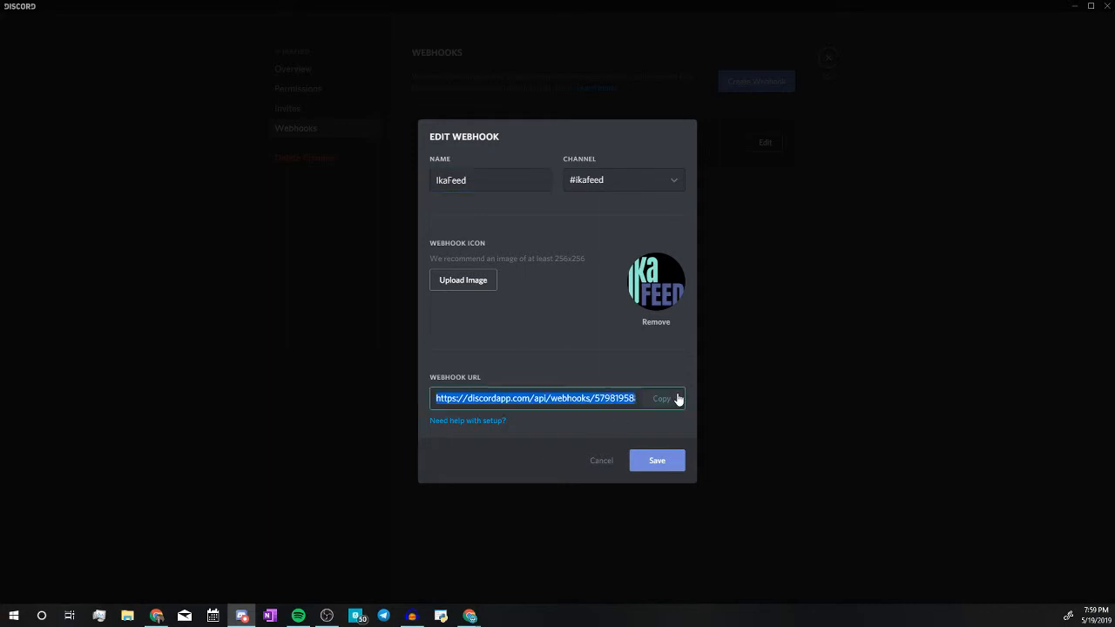
click(655, 460)
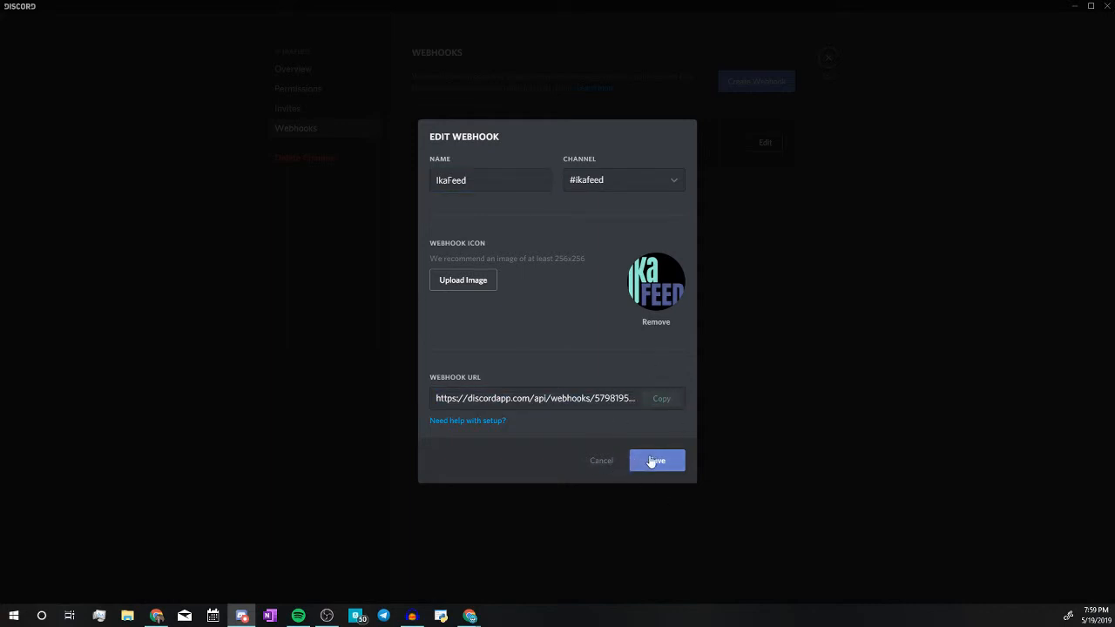
click(1076, 8)
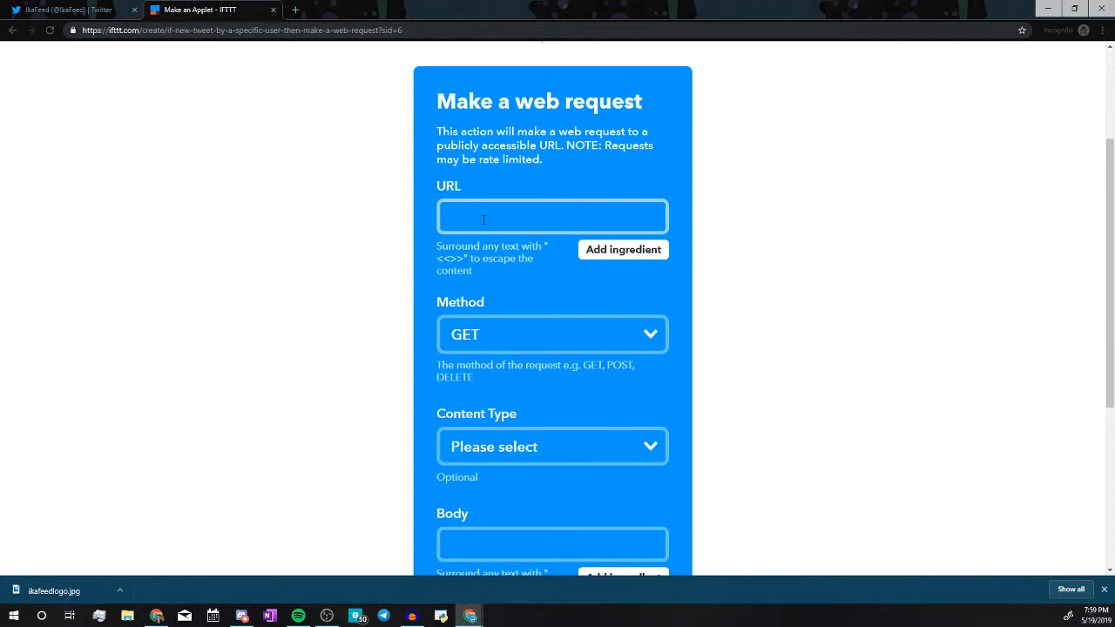
Paste the webhook URL, set Method to POST and Content Type to application/json, then duplicate the tab.
key(ctrl+v)
scroll(549, 307, down, 1)
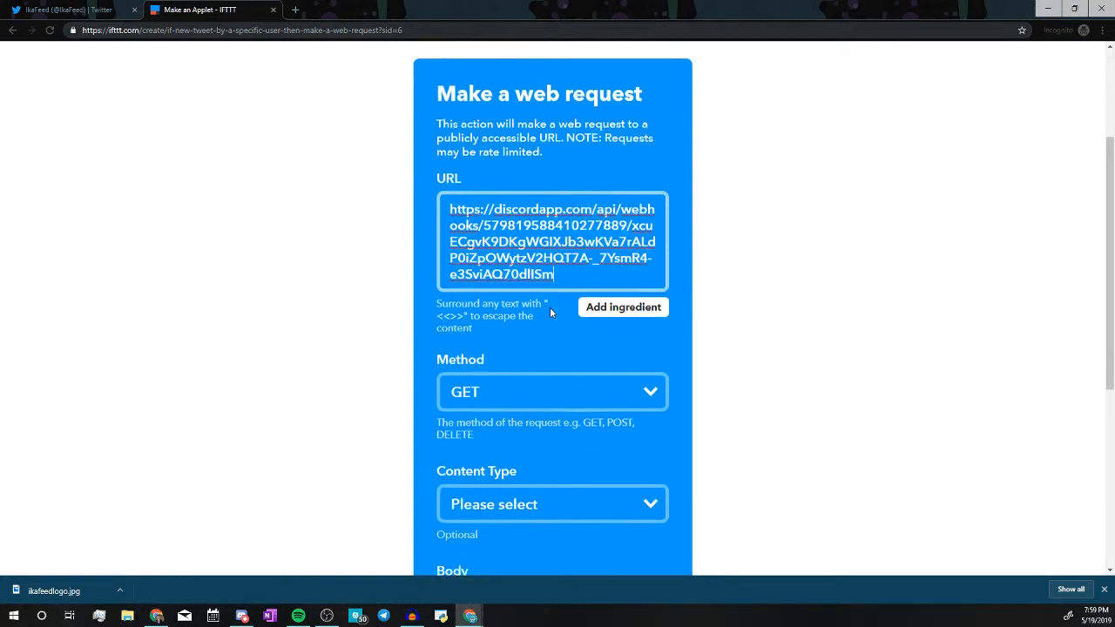
click(580, 289)
click(513, 338)
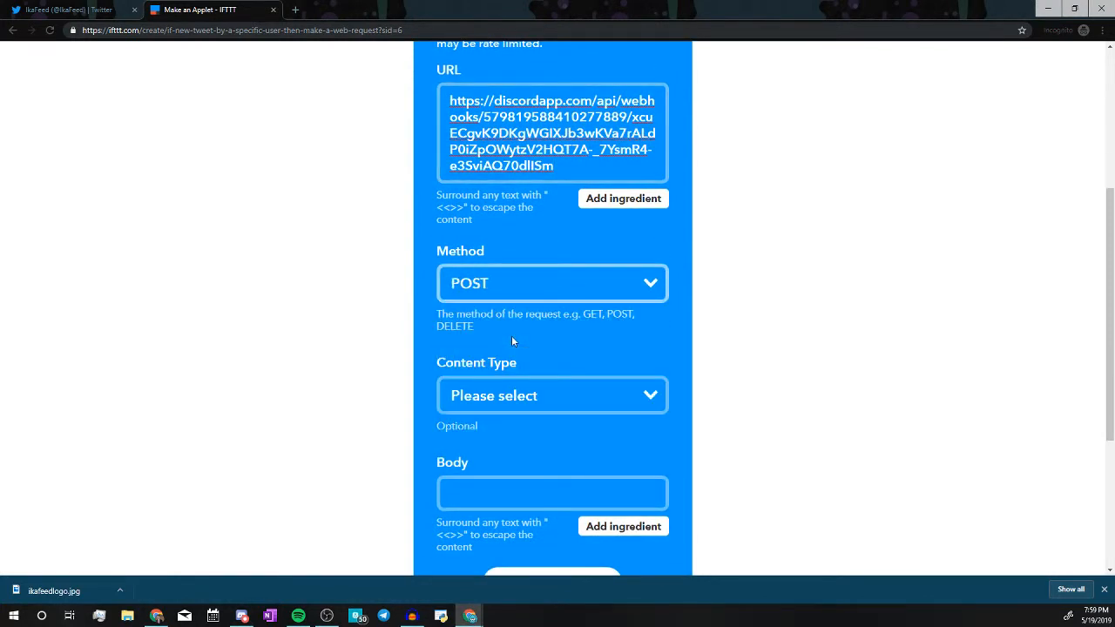
click(548, 397)
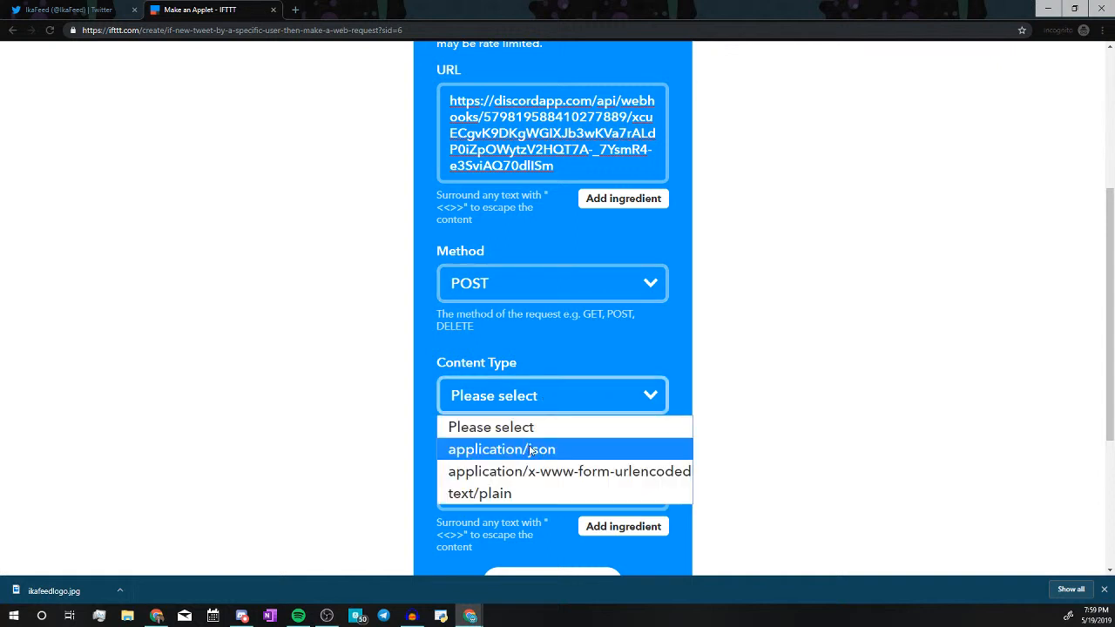
click(568, 453)
scroll(667, 353, down, 2)
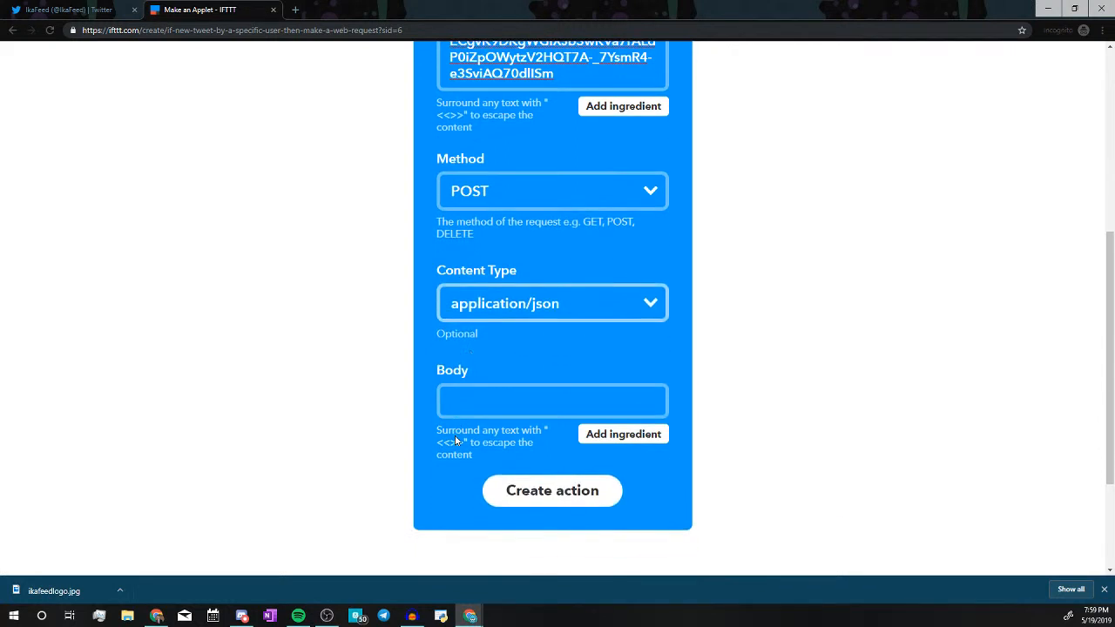
click(556, 391)
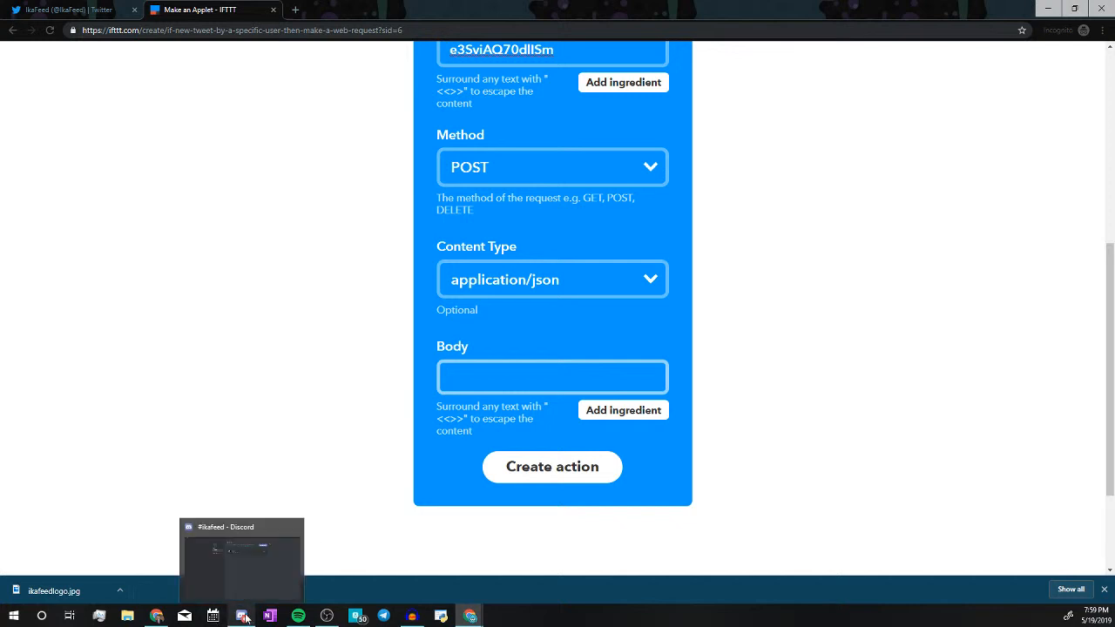
right_click(223, 8)
click(261, 44)
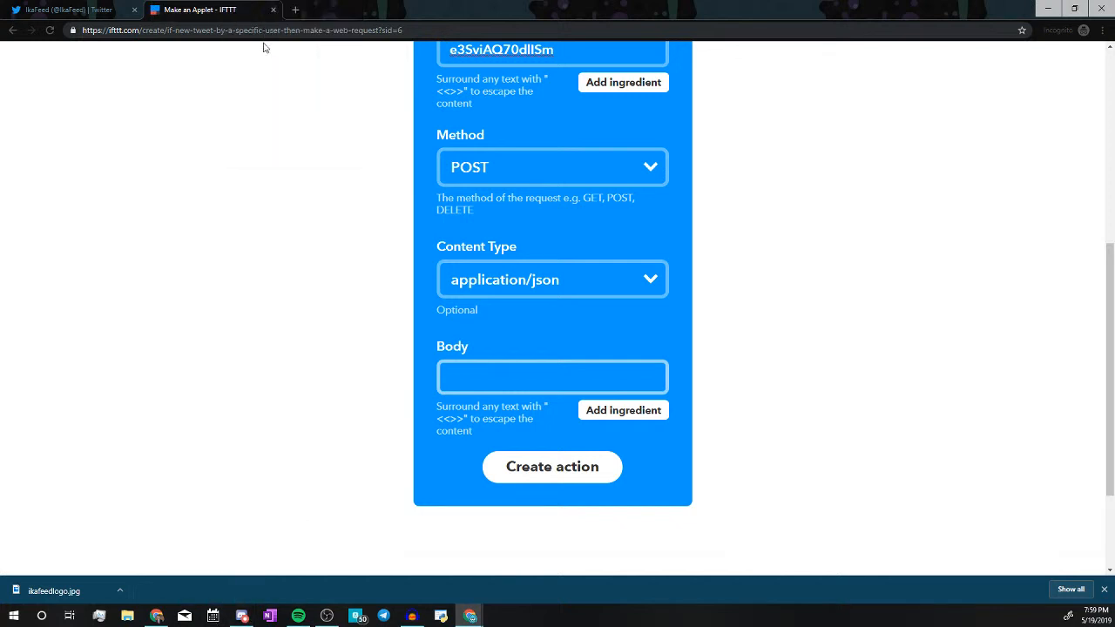
Copy the JSON body from the existing tweet-to-web-request applet, then return to the new applet.
scroll(441, 245, up, 7)
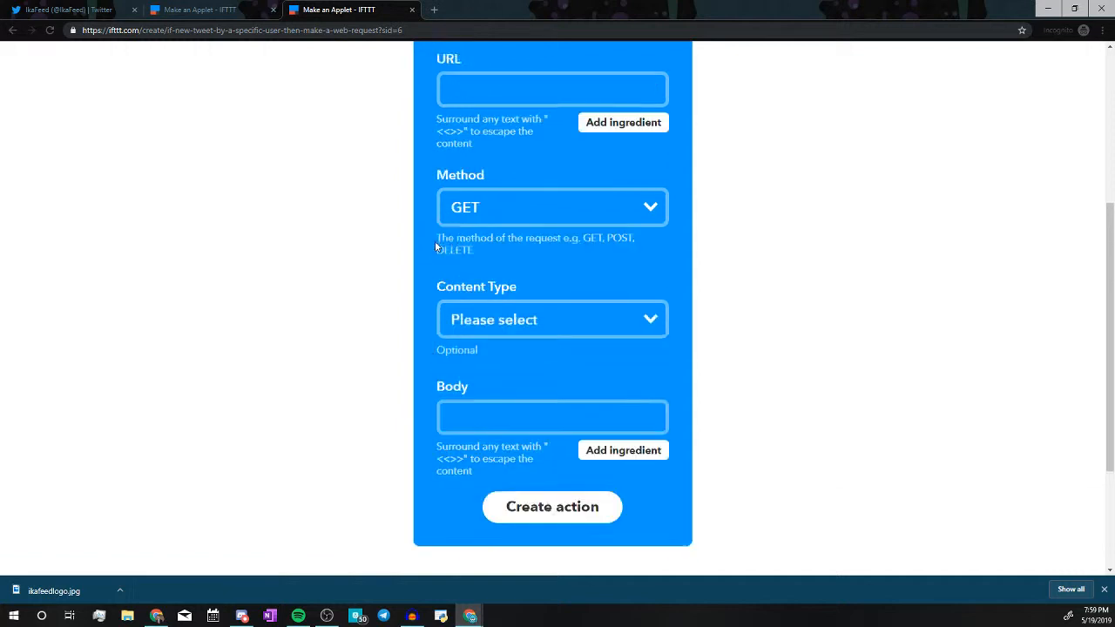
click(311, 86)
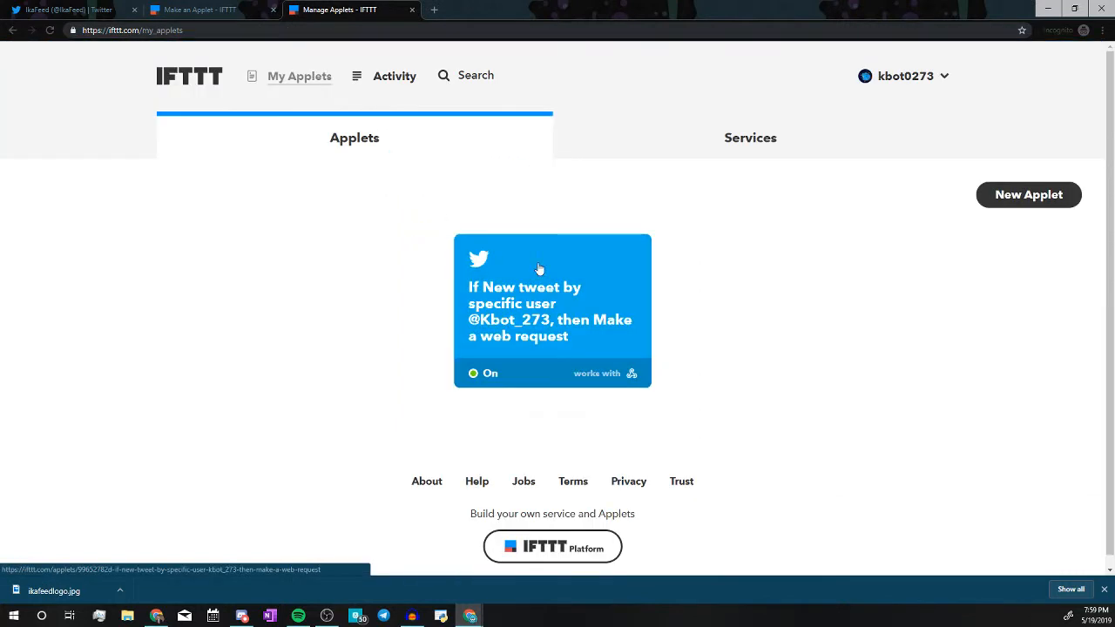
click(579, 286)
scroll(490, 367, down, 5)
scroll(490, 368, down, 1)
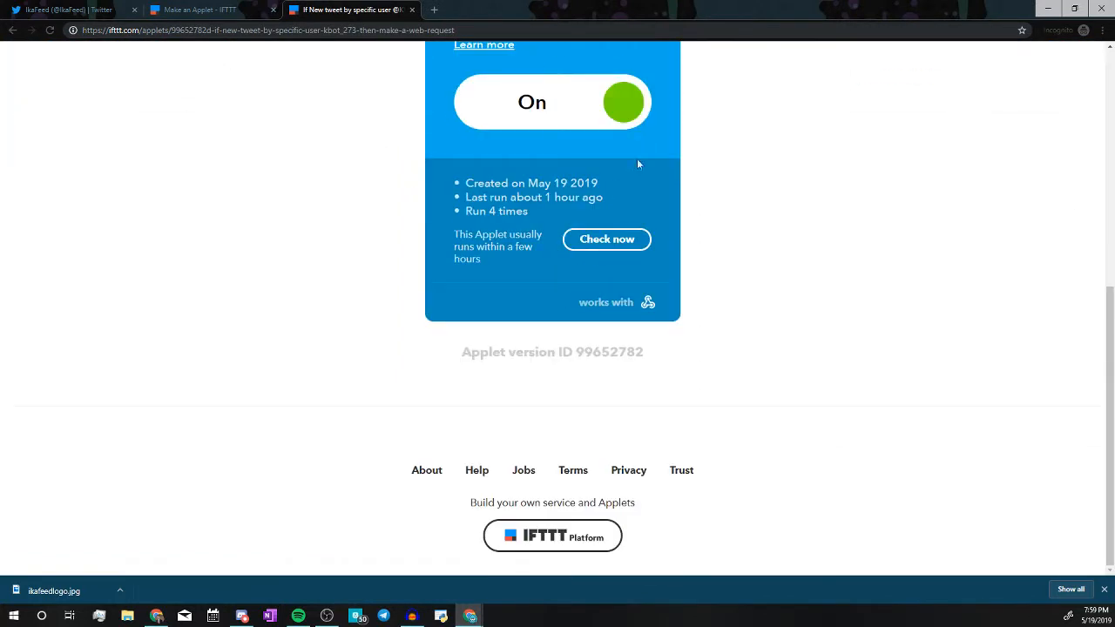
scroll(644, 152, up, 5)
click(648, 189)
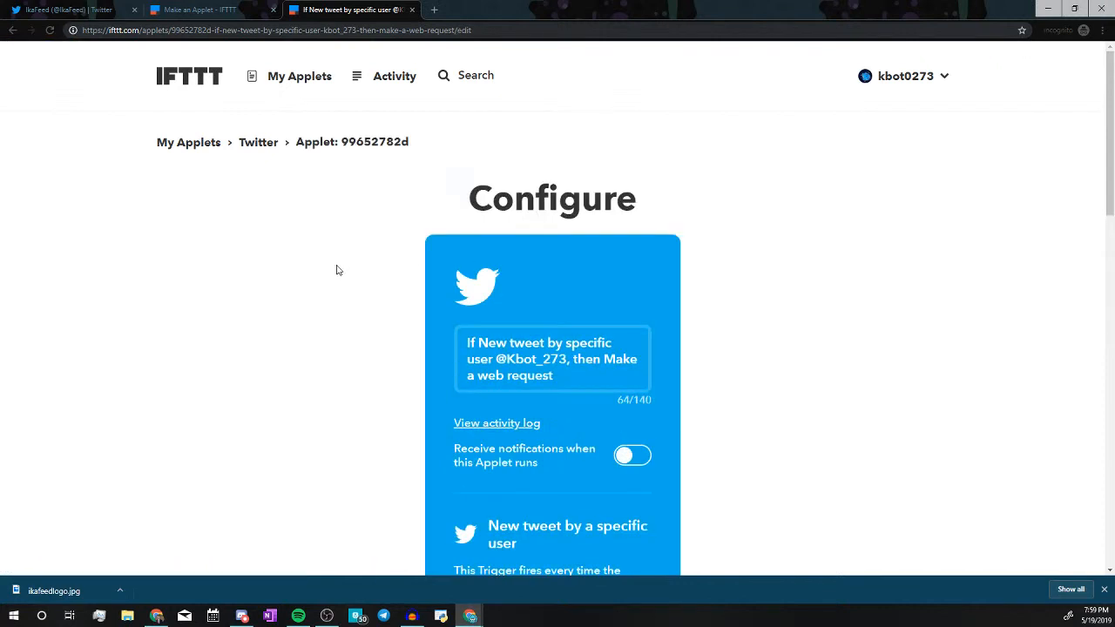
scroll(340, 265, down, 8)
scroll(528, 413, down, 3)
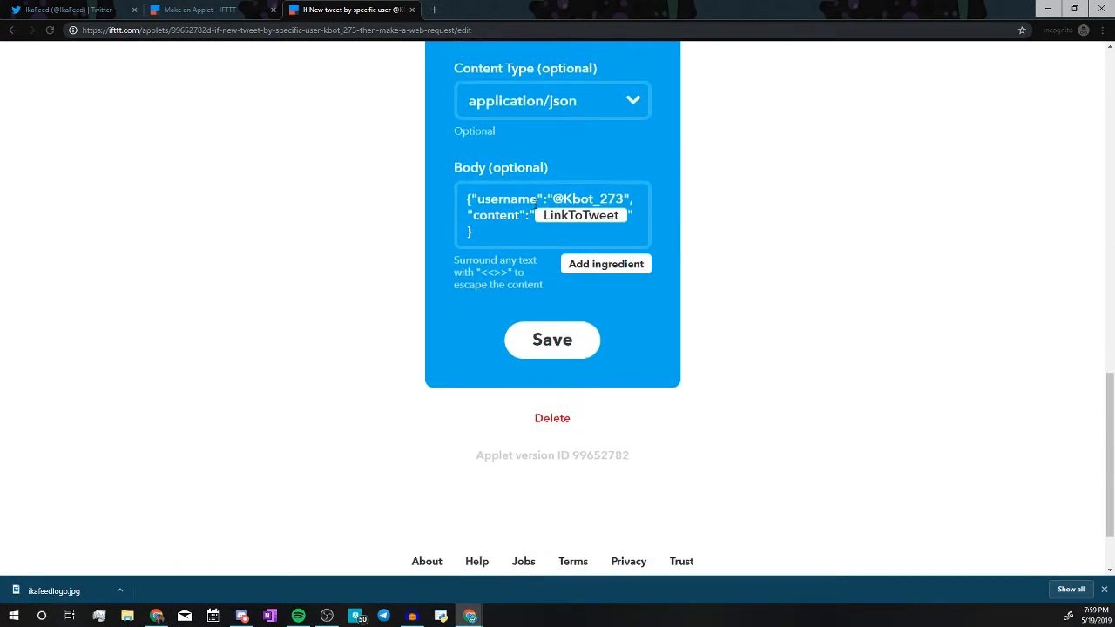
scroll(528, 412, up, 2)
drag(527, 413, 449, 357)
key(ctrl+c)
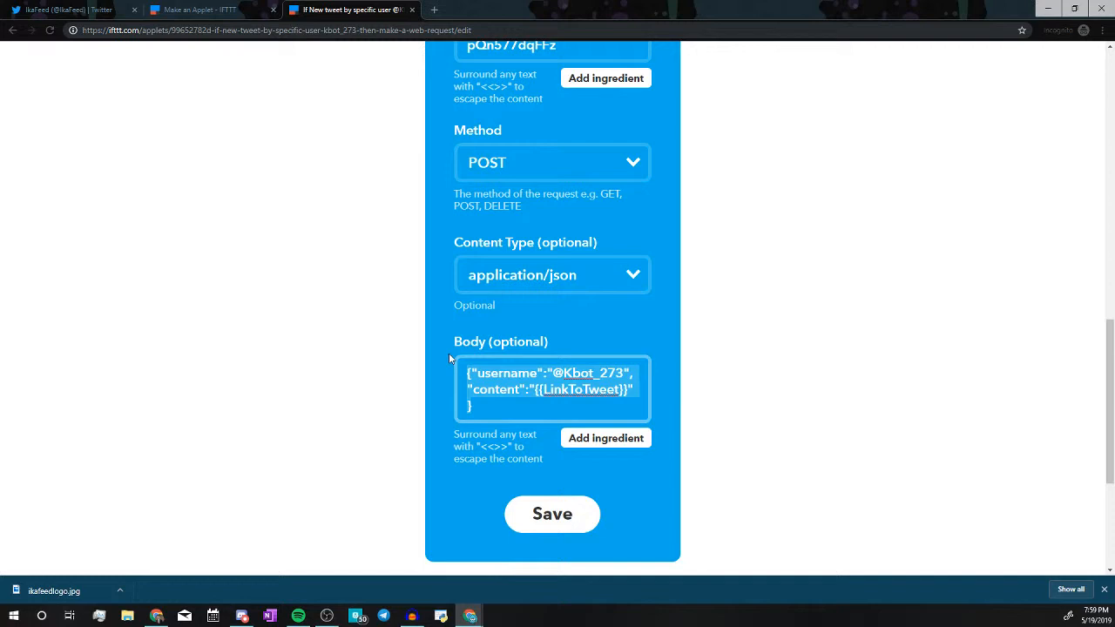
click(249, 9)
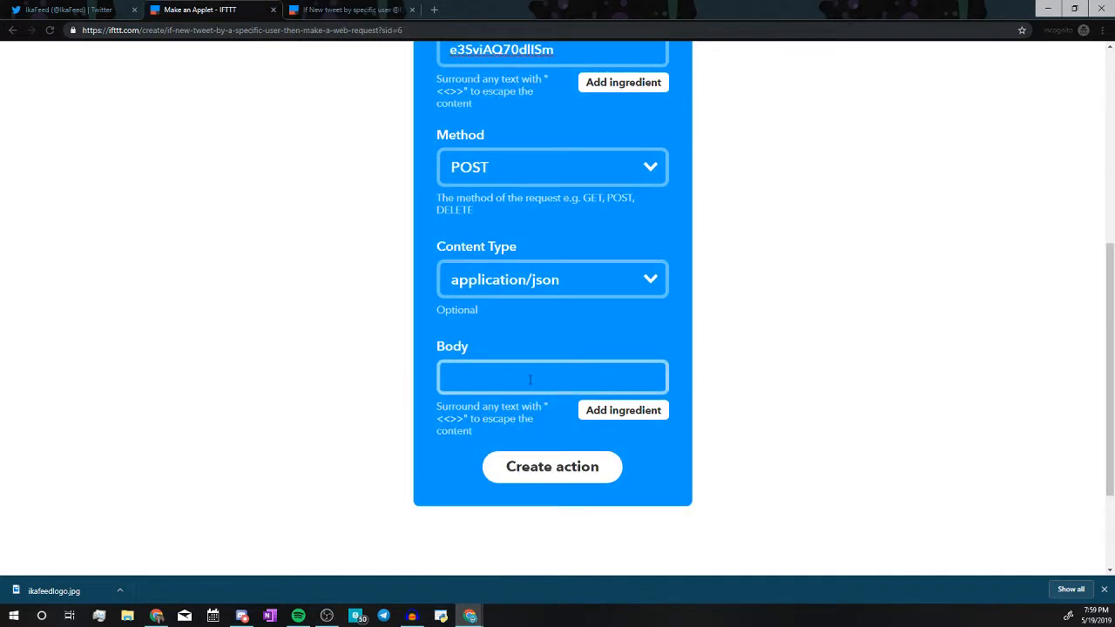
Paste the JSON body, change username to IkaFeed, and insert the LinkToTweet ingredient.
key(ctrl+v)
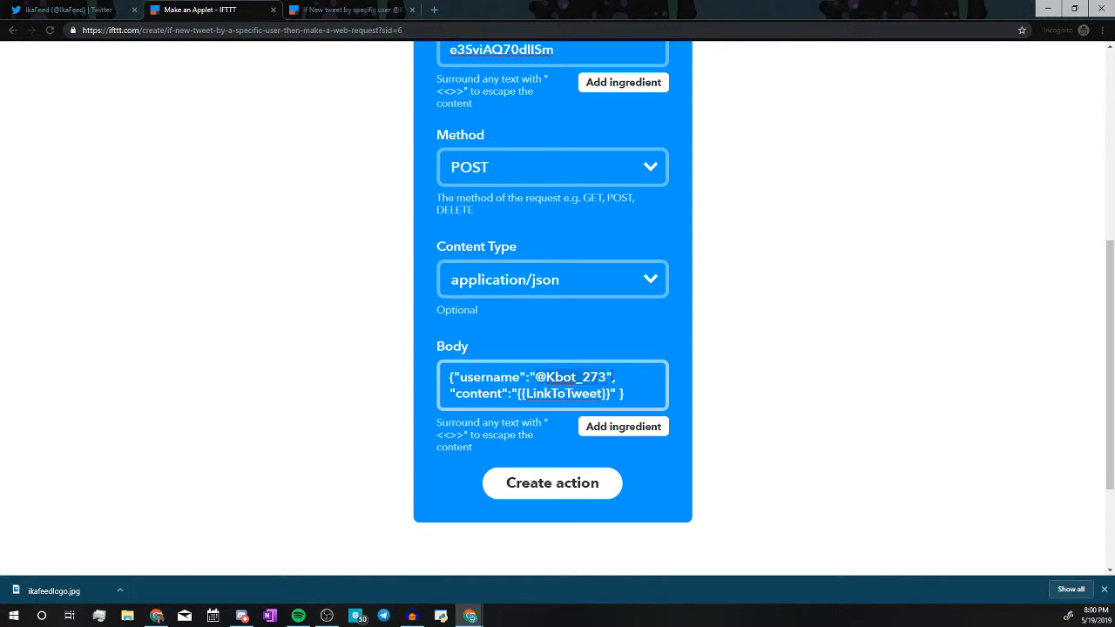
drag(535, 377, 613, 375)
text(IkaFeed)
click(609, 429)
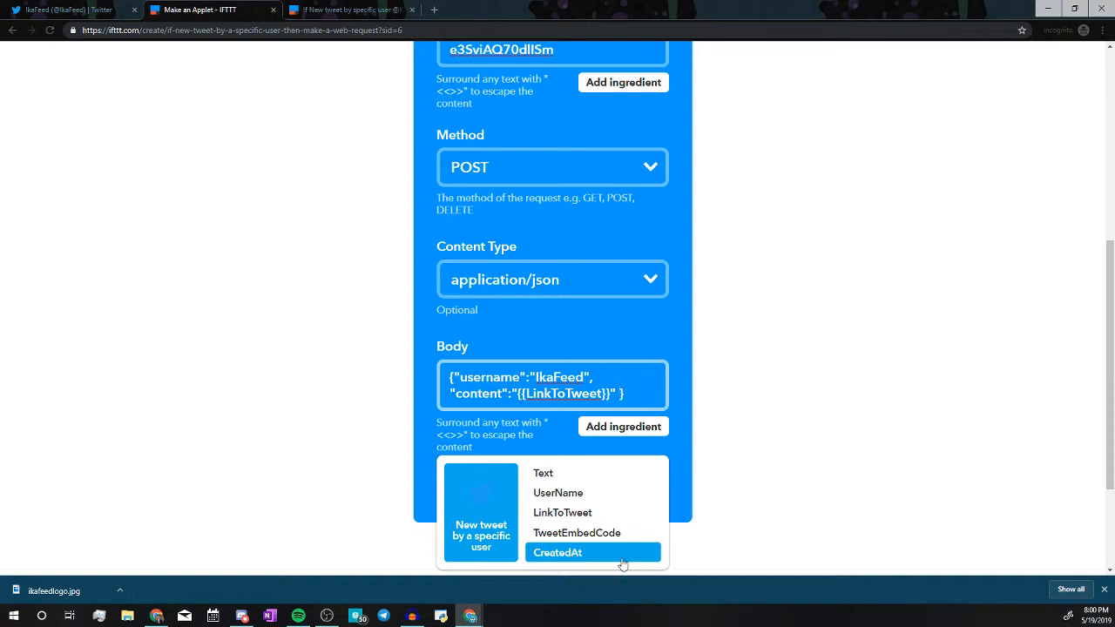
click(837, 475)
drag(658, 401, 409, 376)
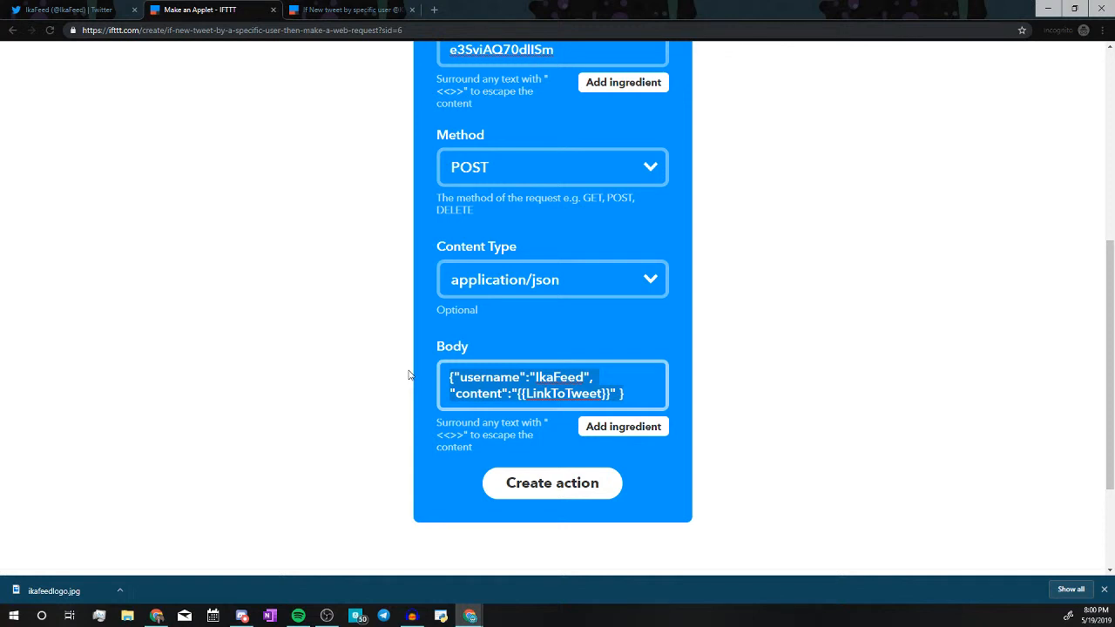
Create the web request action to reach the Review and finish step.
click(535, 486)
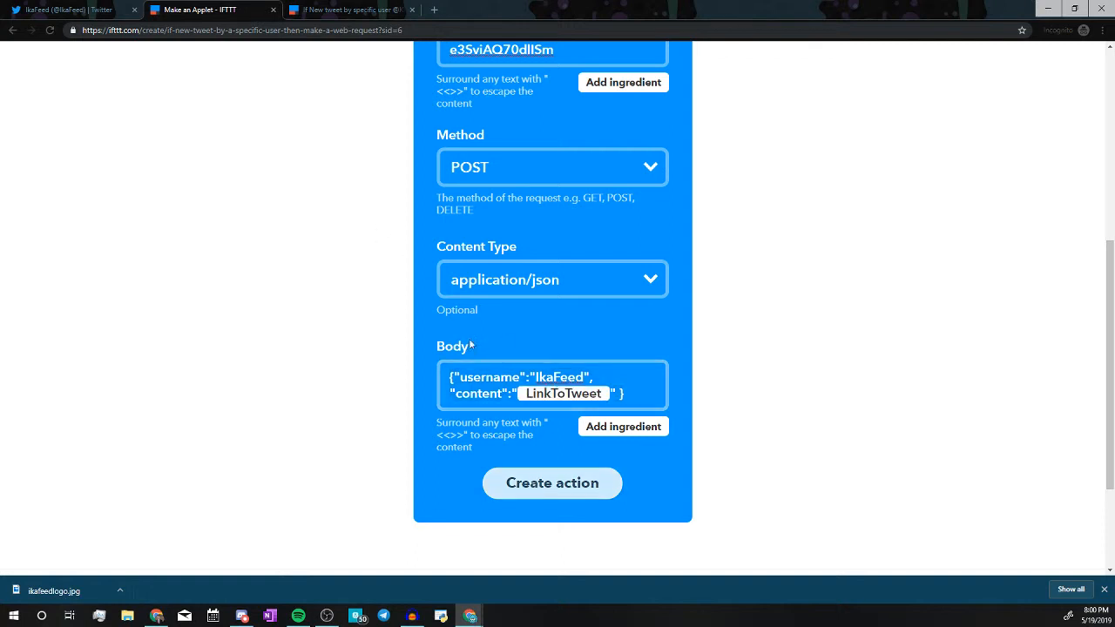
scroll(557, 380, up, 2)
scroll(562, 381, down, 3)
click(562, 381)
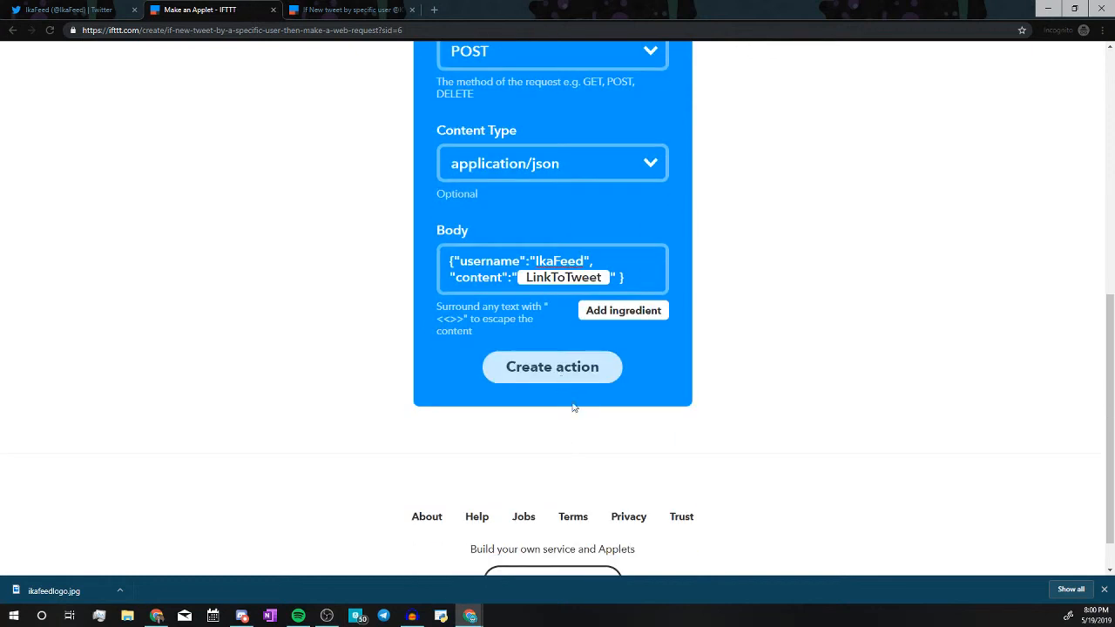
scroll(741, 397, up, 4)
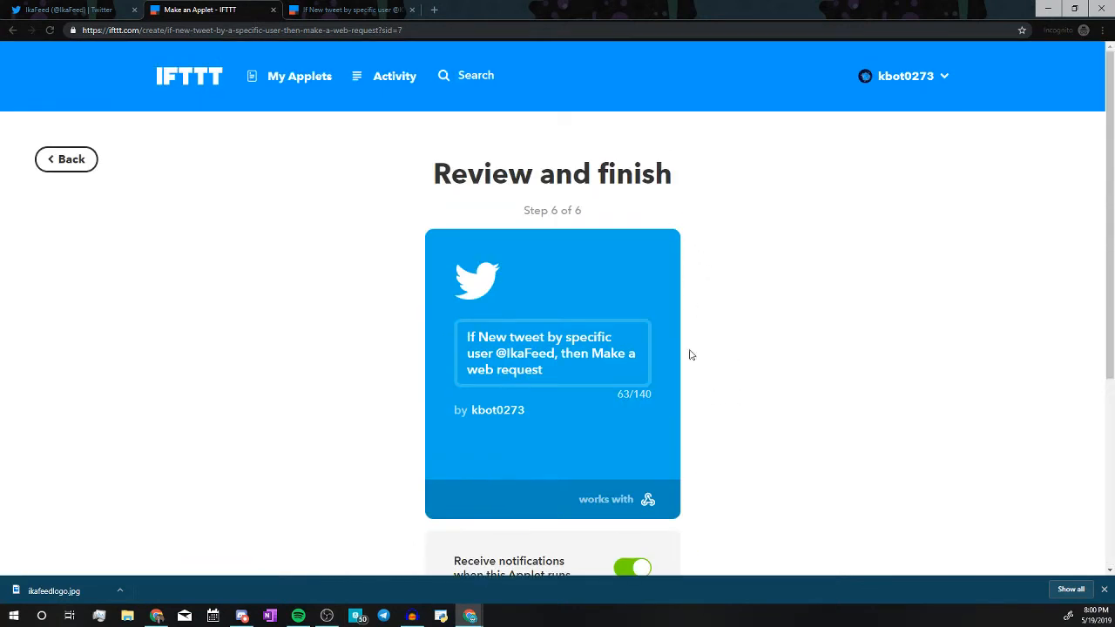
Change the applet title's ending to 'send to !notes Discord server in #ikafeed'.
scroll(516, 159, down, 2)
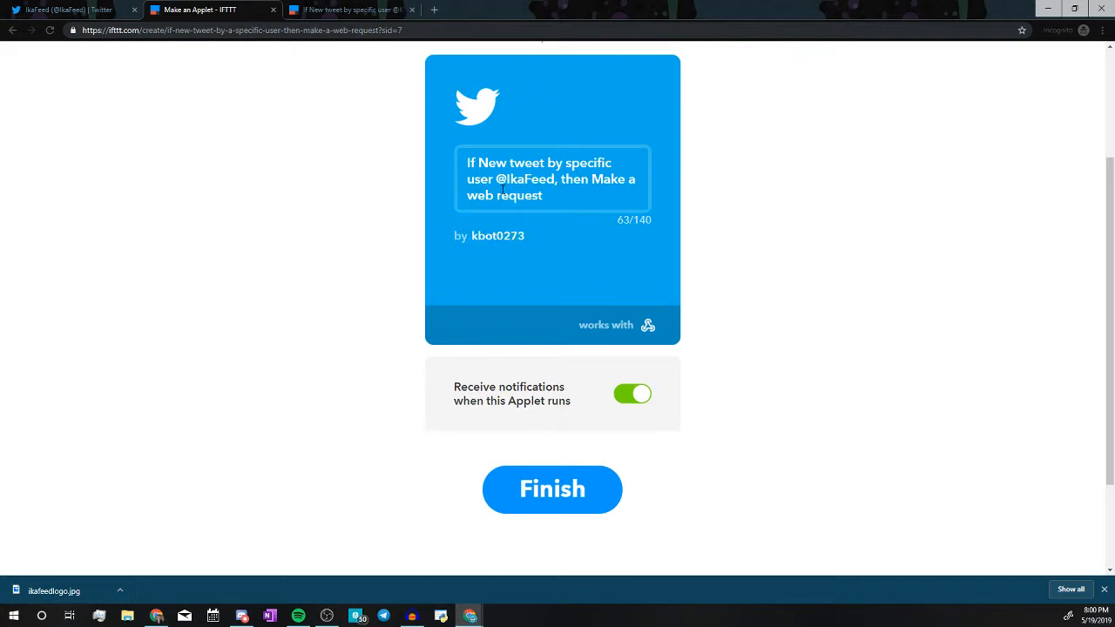
mouse_move(549, 195)
mouse_down()
mouse_move(598, 196)
mouse_move(552, 173)
mouse_move(561, 179)
mouse_up()
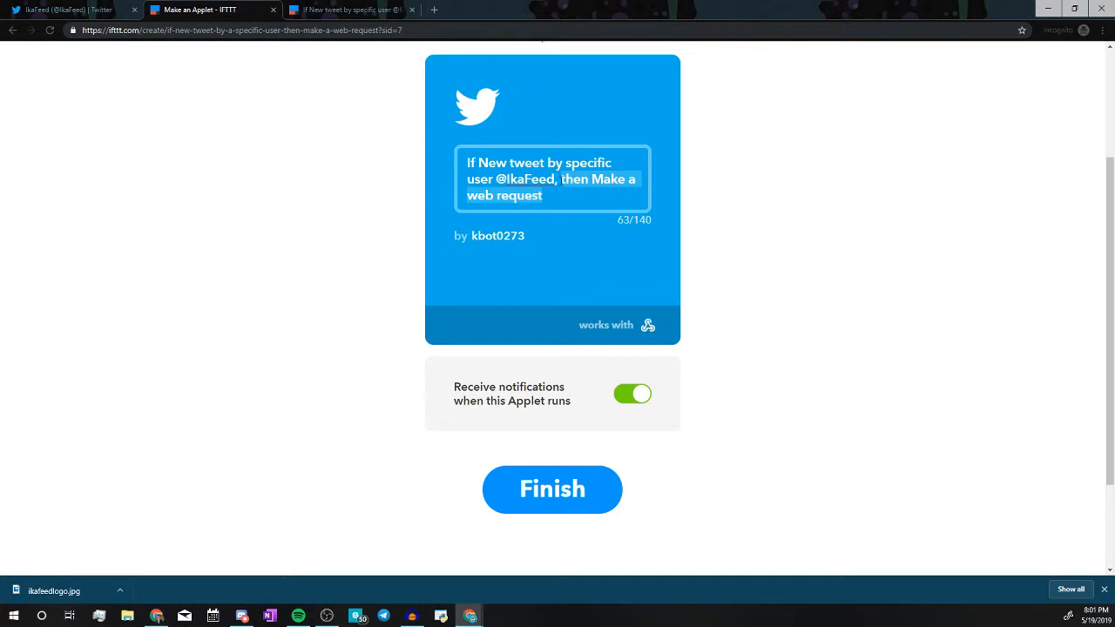
text(send to Di)
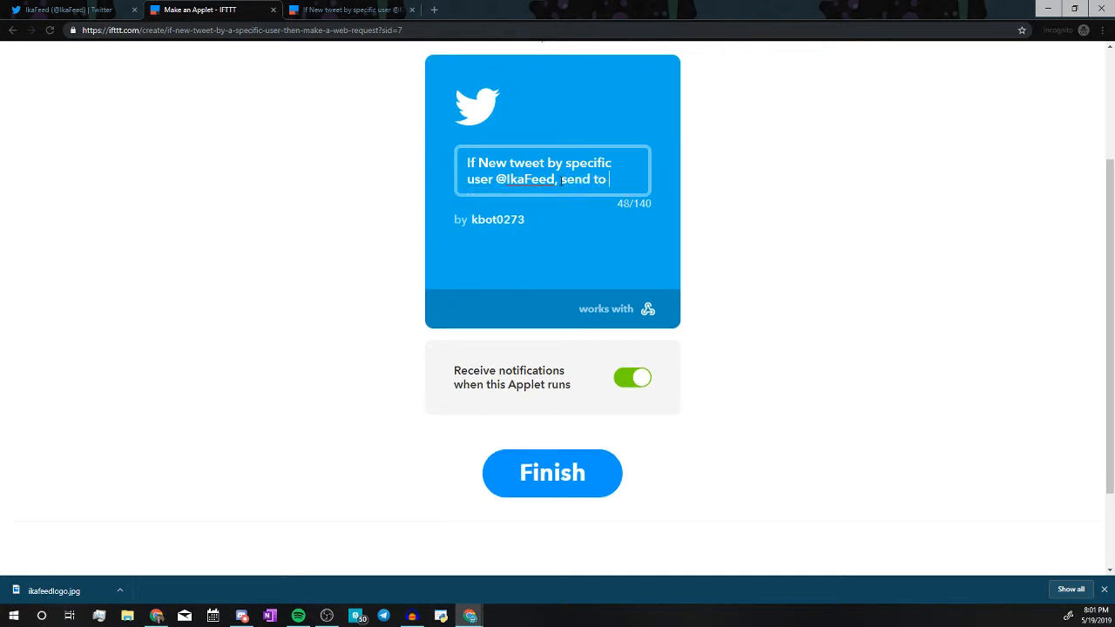
key(BackSpace)
key(BackSpace)
text(!notes Discord server )
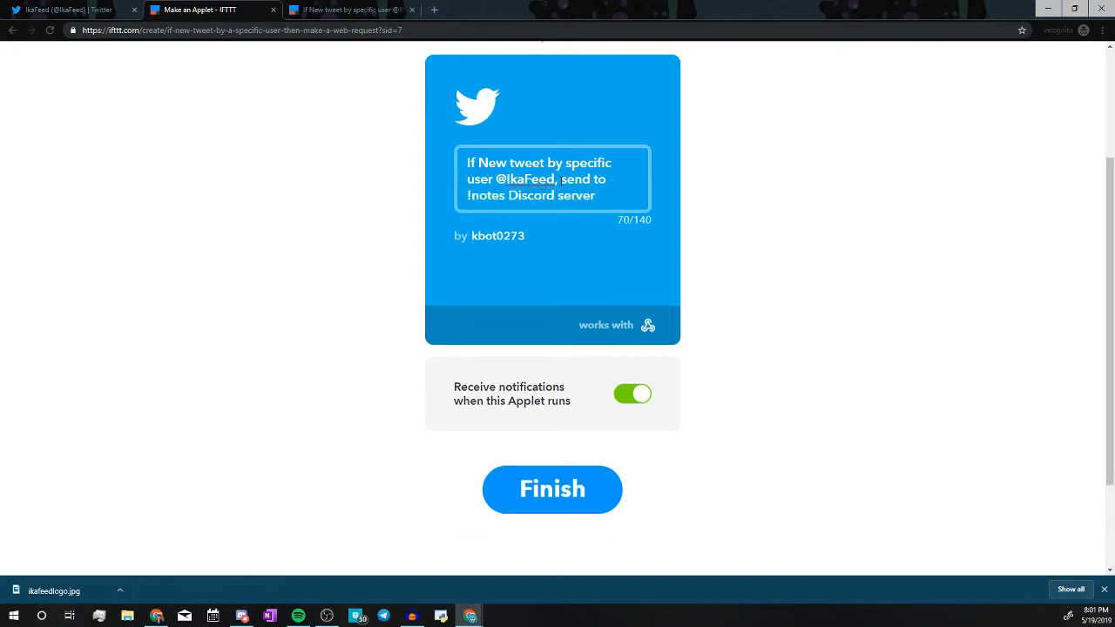
text(in #ikafeed)
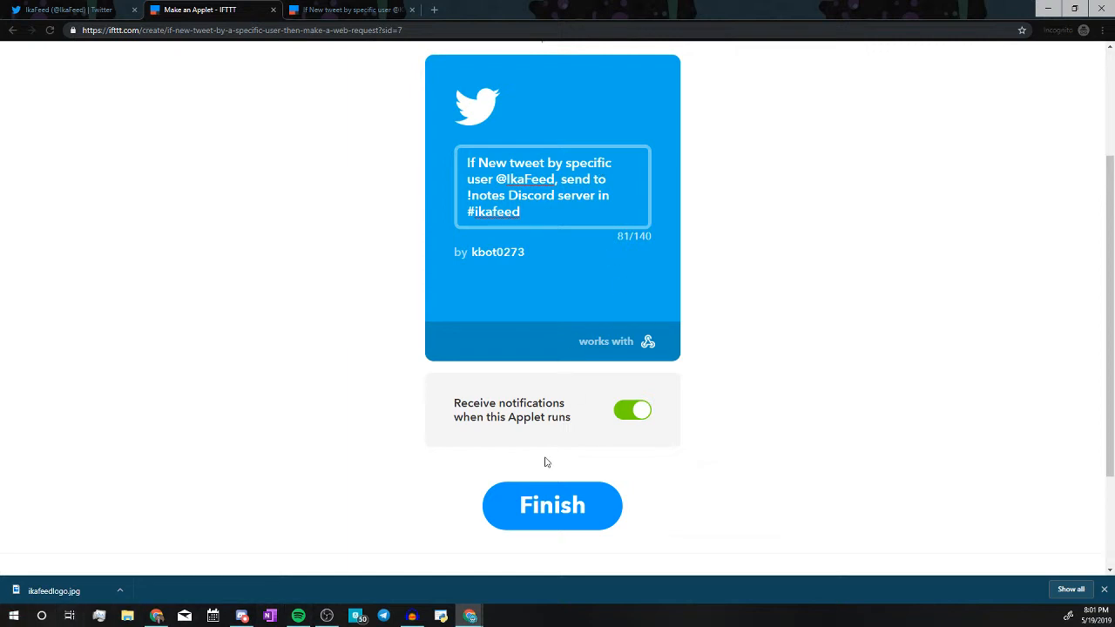
Turn off run notifications and finish creating the applet.
click(629, 413)
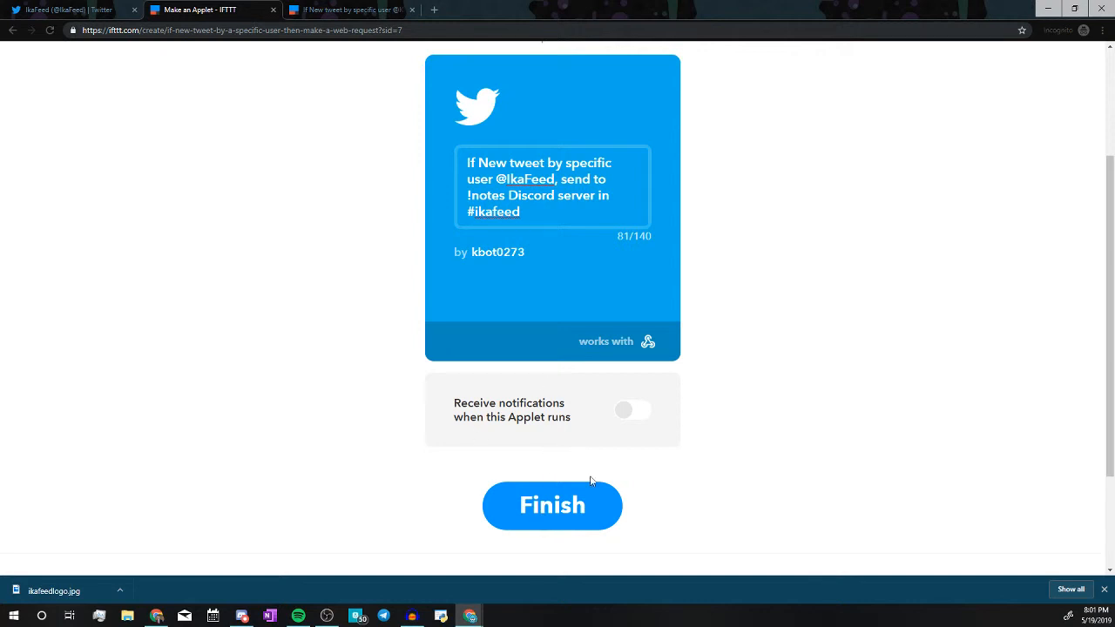
click(570, 508)
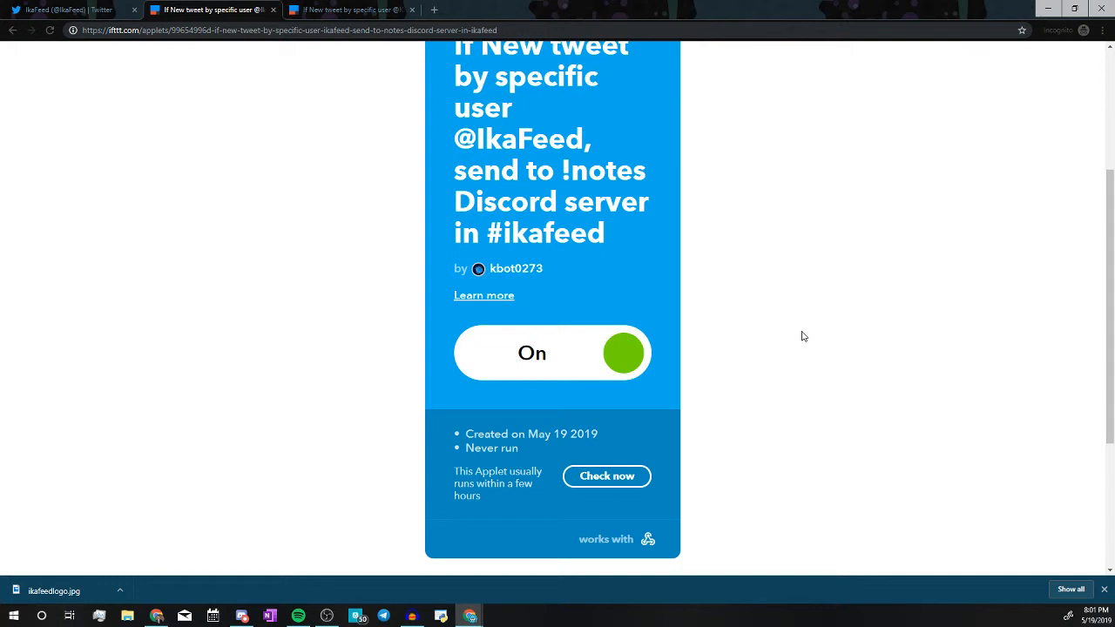
scroll(803, 336, up, 3)
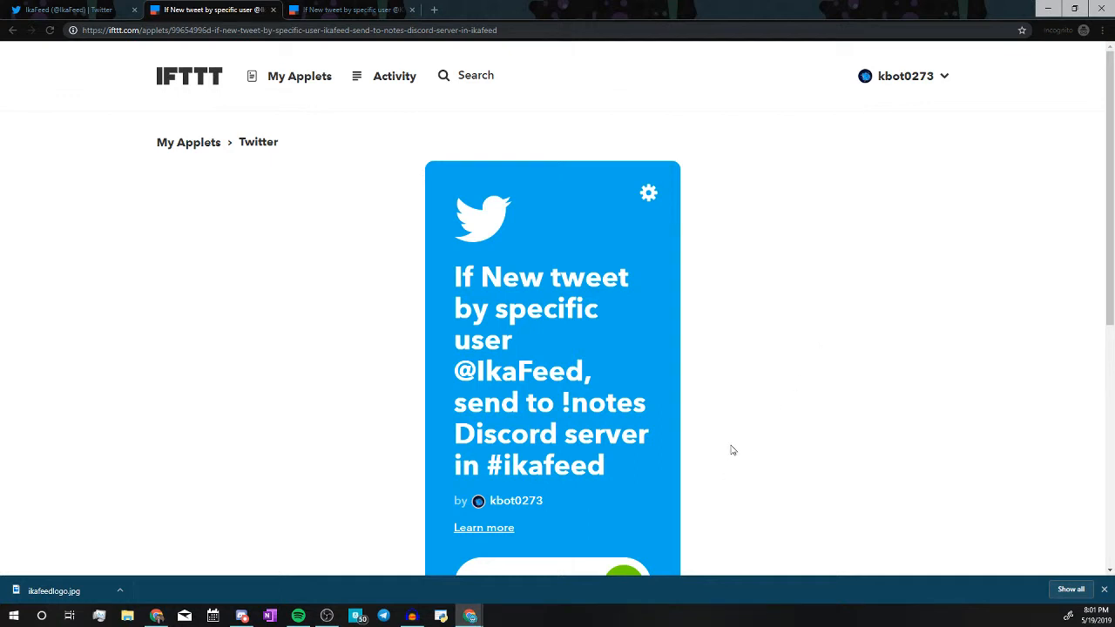
click(242, 616)
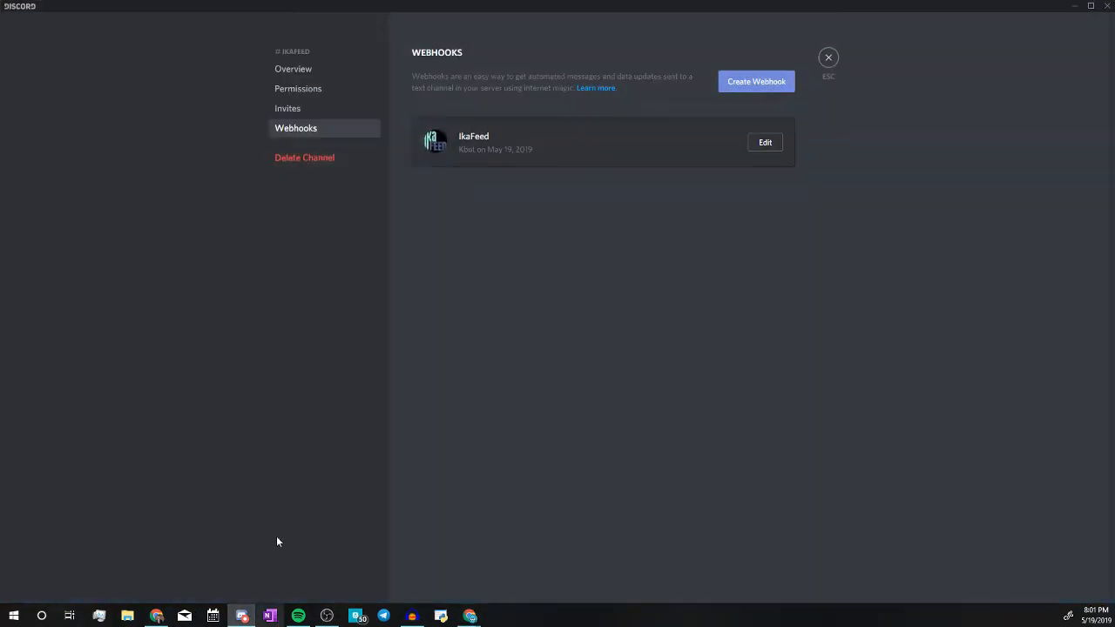
click(828, 58)
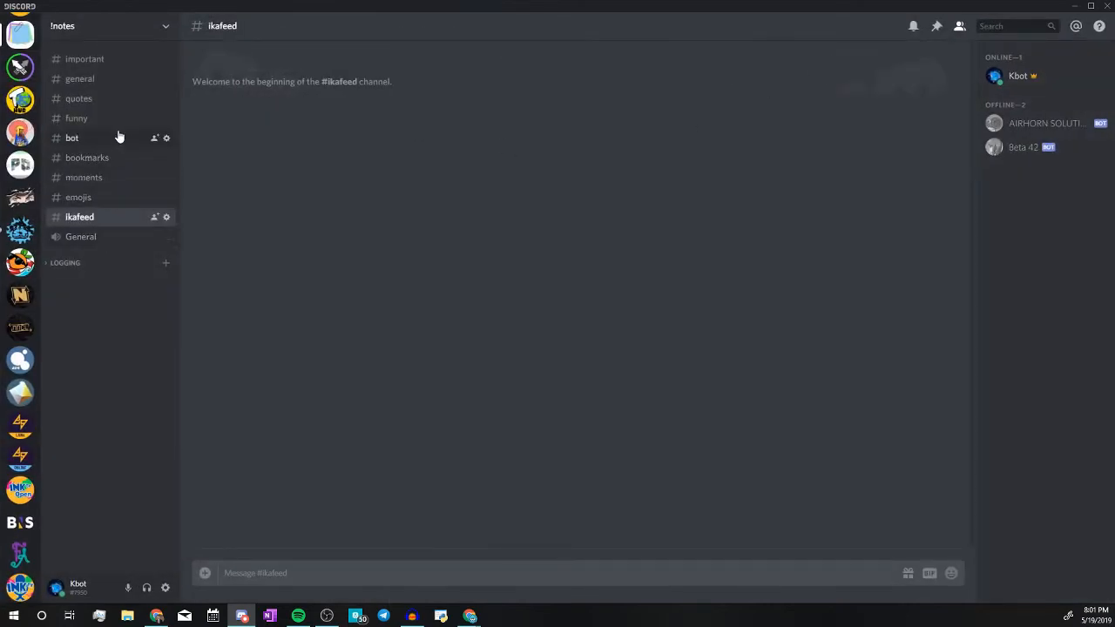
click(77, 262)
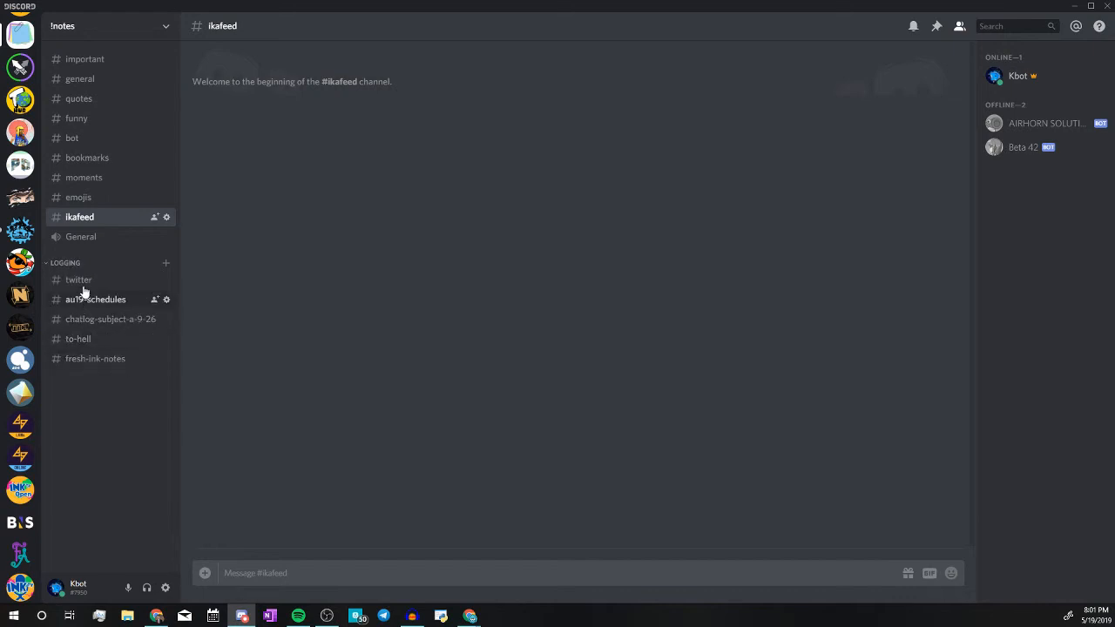
click(80, 279)
click(70, 263)
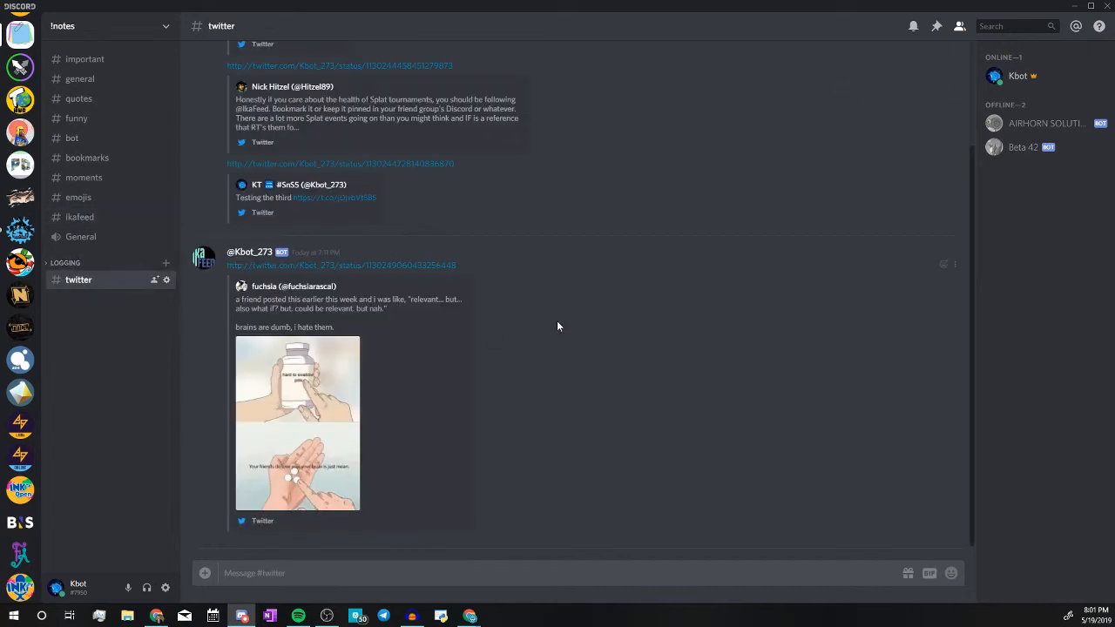
scroll(558, 325, up, 3)
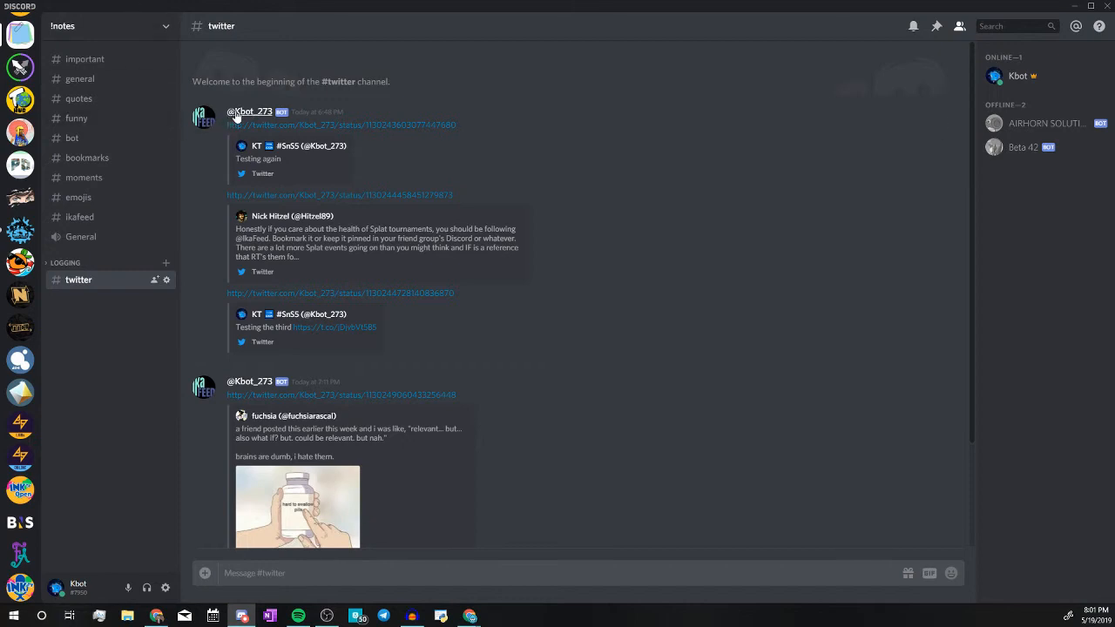
drag(220, 120, 278, 110)
click(313, 296)
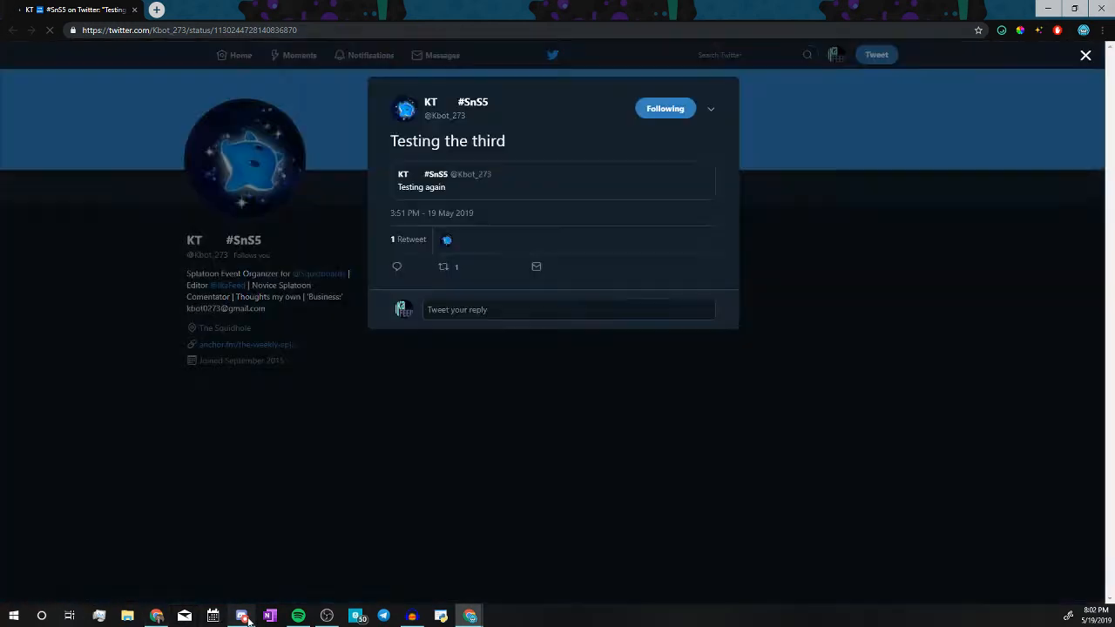
click(241, 615)
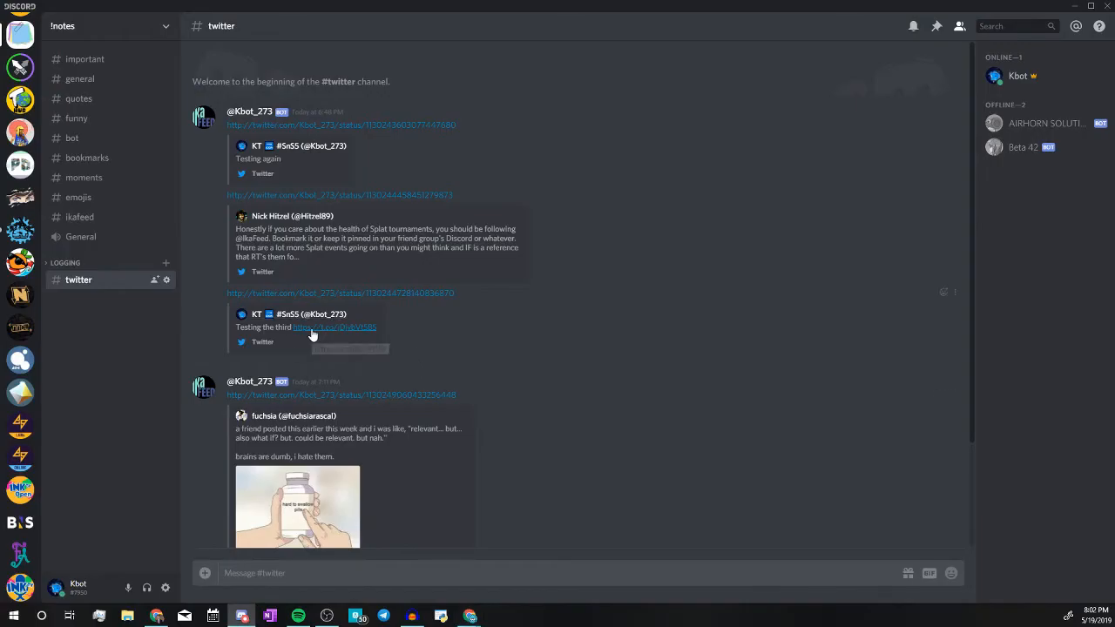
click(364, 329)
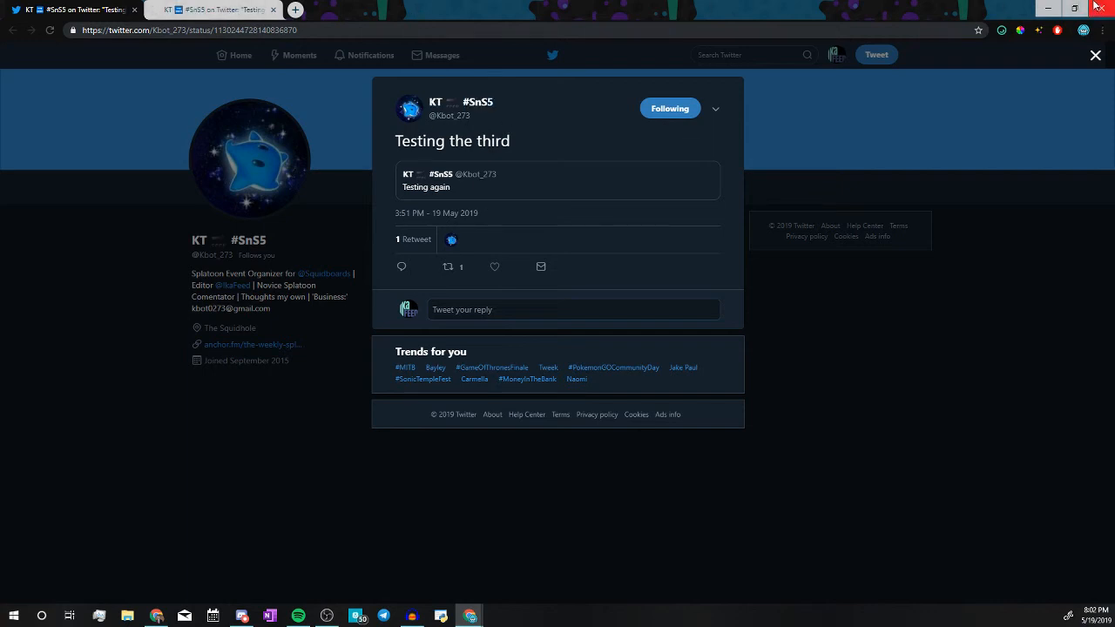
key(alt+Tab)
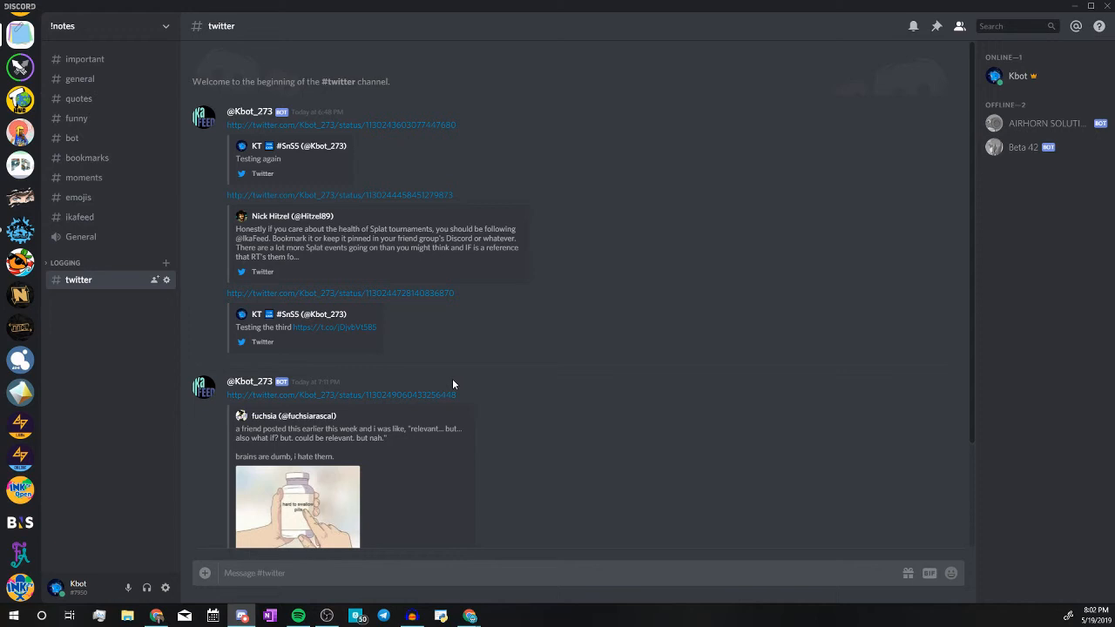
Select the empty #ikafeed channel, minimize Discord, and show the IkaFeed Twitter profile tab in Chrome.
click(88, 218)
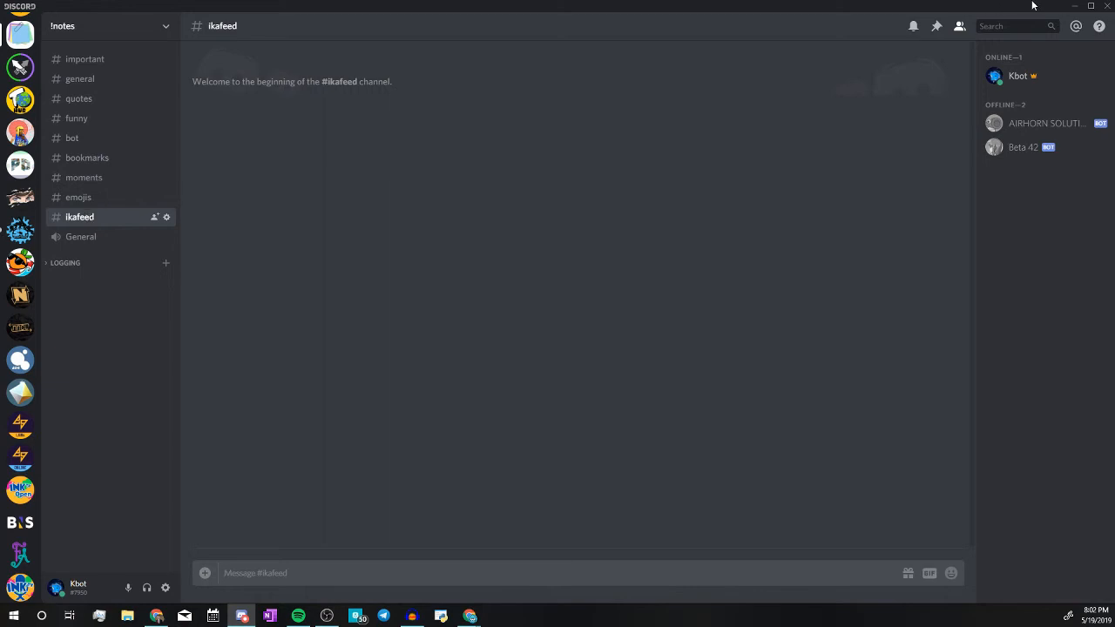
click(1072, 6)
click(105, 7)
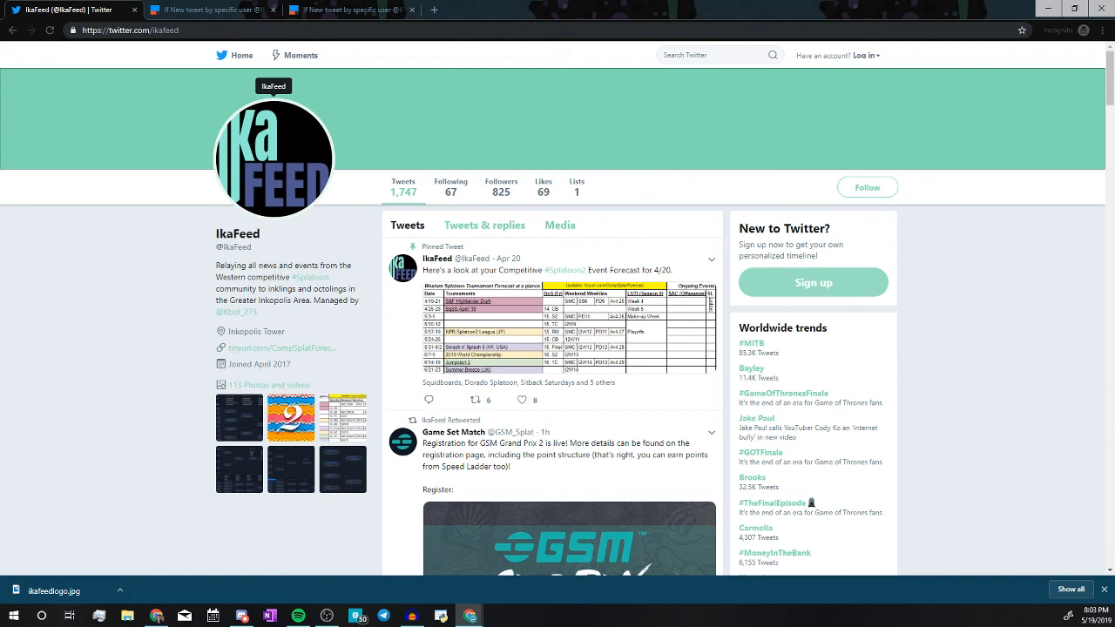
key(alt+Tab)
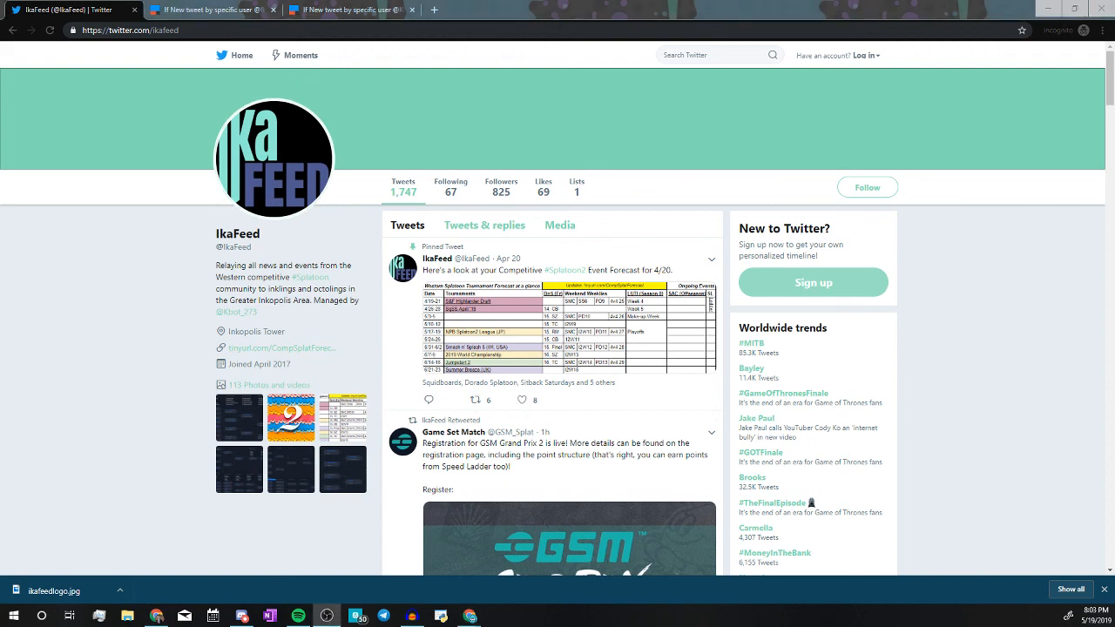